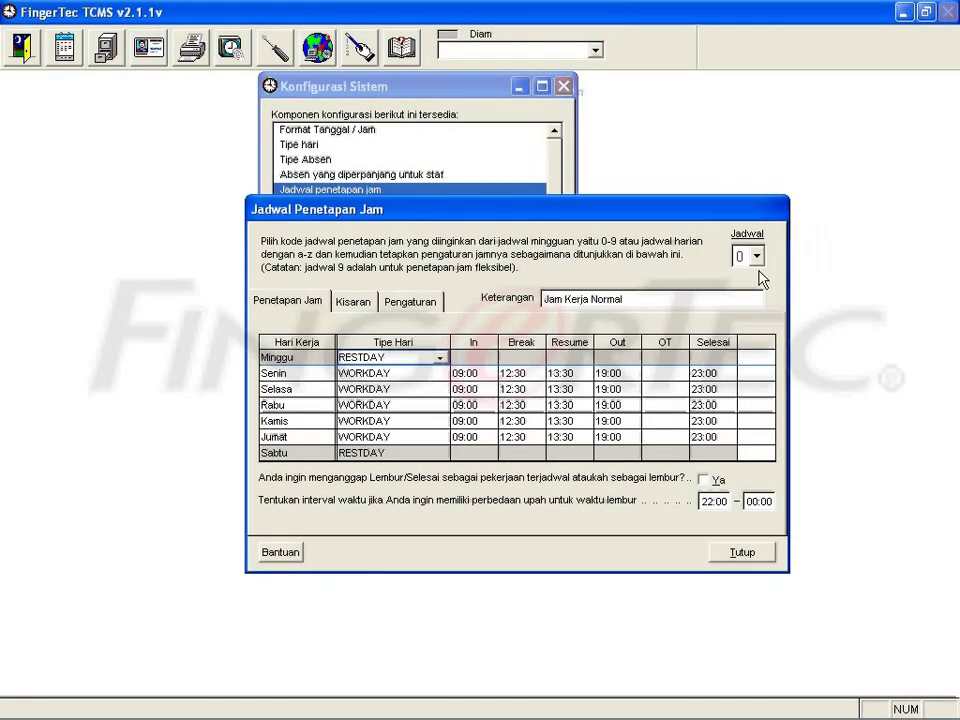
Select clocking schedule a and enter "Shift Siang" as its description
{"action": "left_click", "coordinate": [756, 256]}
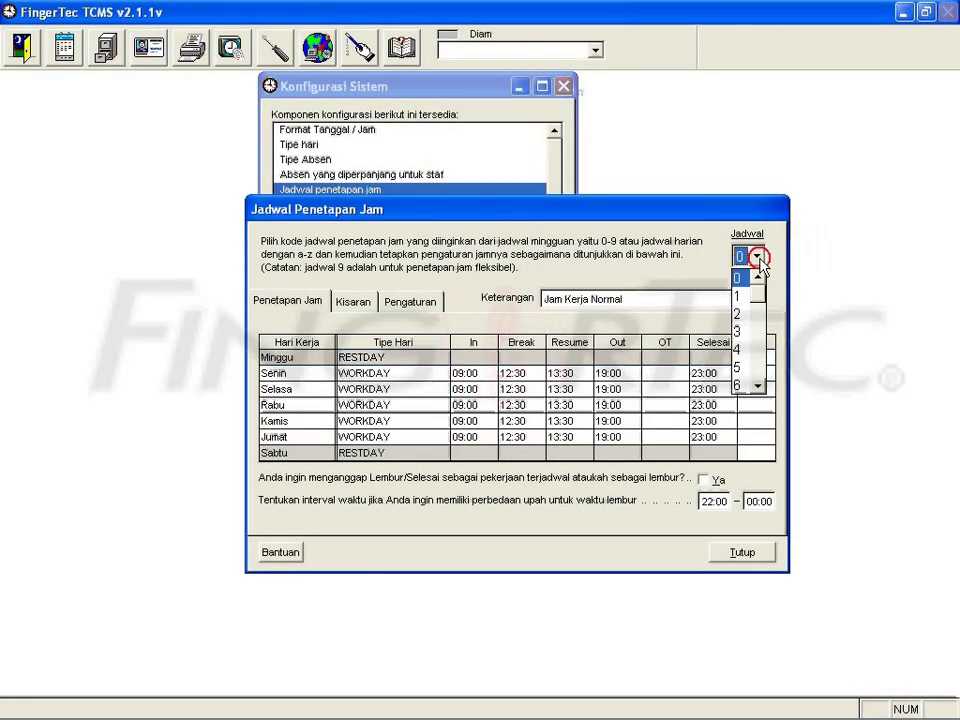
{"action": "left_click_drag", "start_coordinate": [757, 295], "coordinate": [765, 325]}
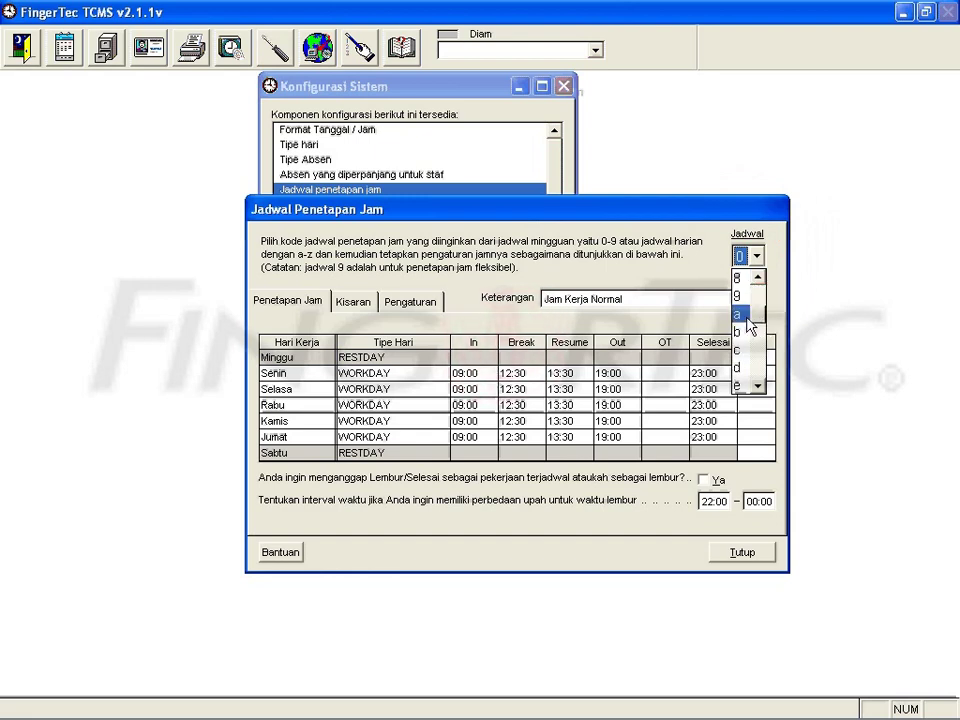
{"action": "left_click", "coordinate": [747, 315]}
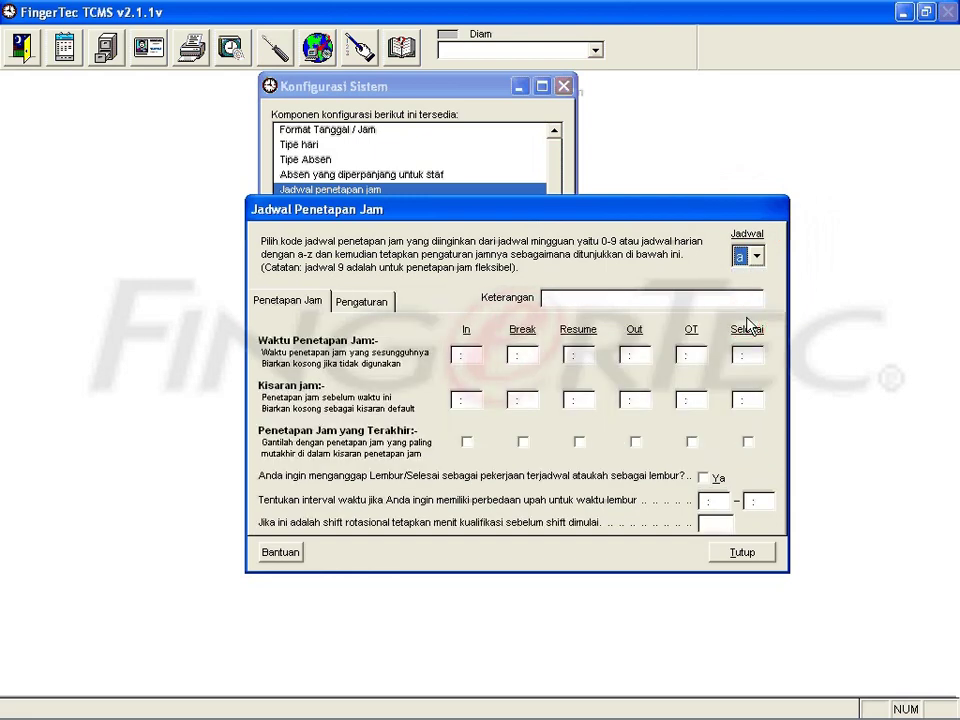
{"action": "left_click", "coordinate": [709, 300]}
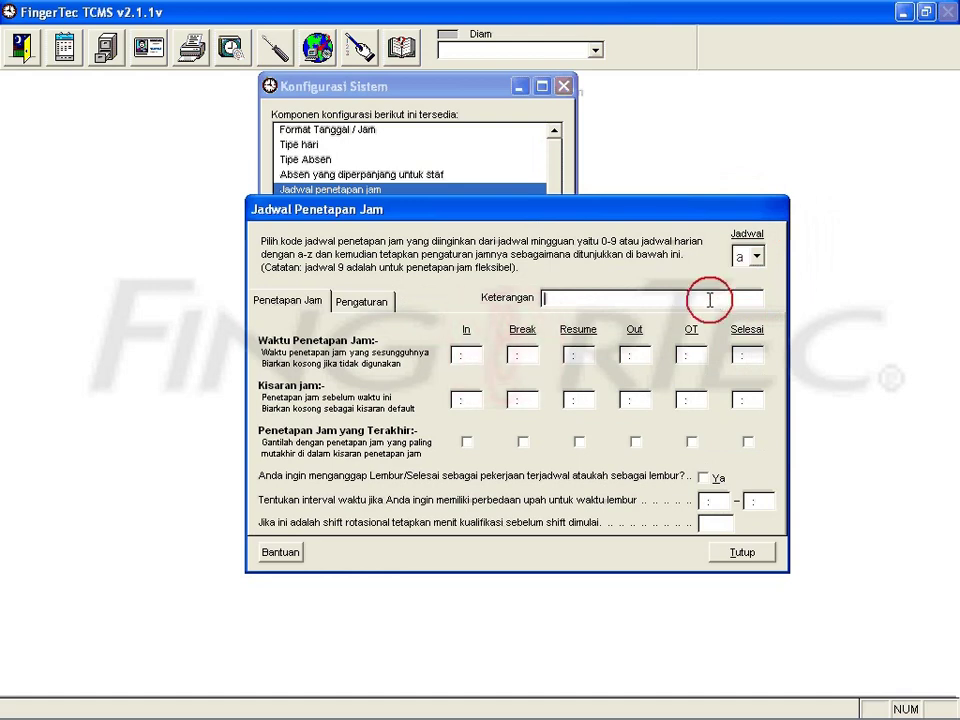
{"action": "type", "text": "Shift S"}
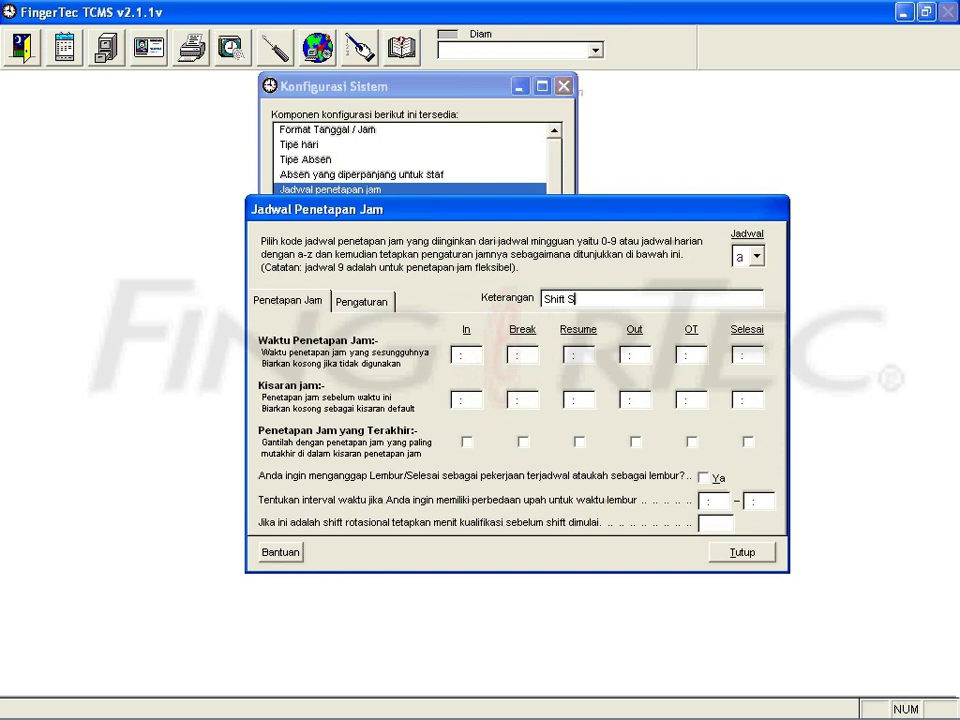
{"action": "type", "text": "iang"}
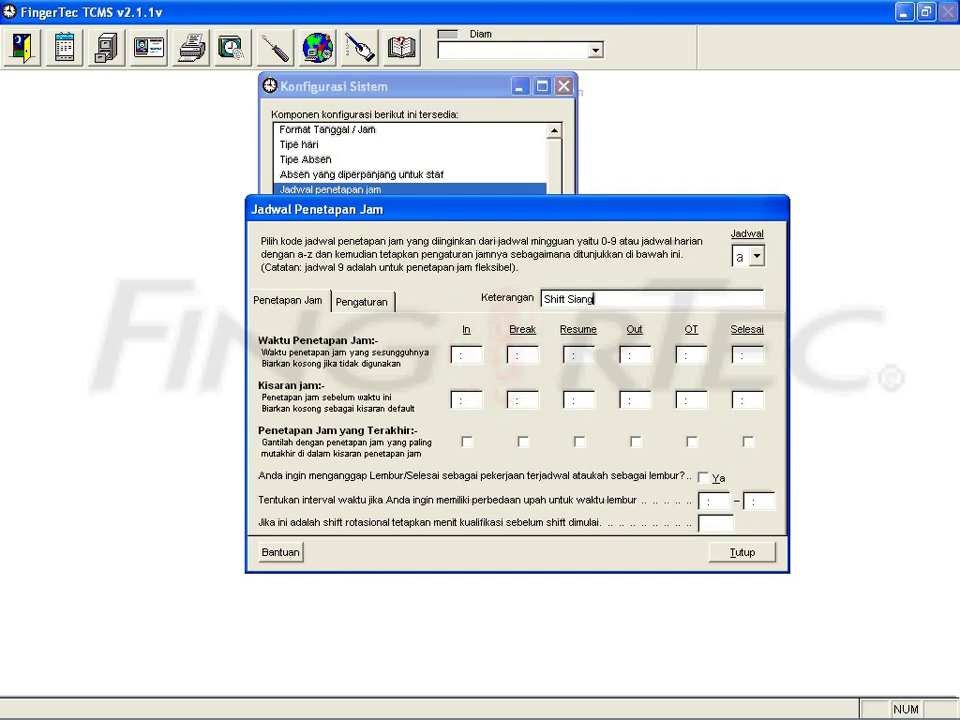
{"action": "key", "text": "Tab"}
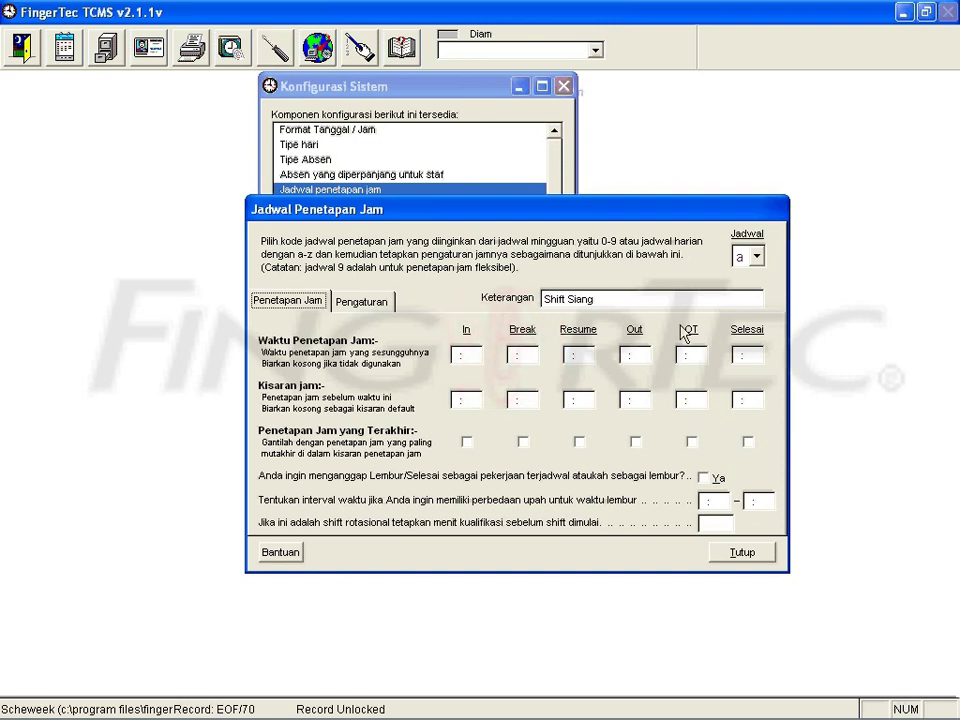
Set schedule a's clocking times to In 08:00, Break 12:30, Resume 13:30 and Out 17:00, and enable latest-clocking replacement for Out
{"action": "left_click", "coordinate": [459, 357]}
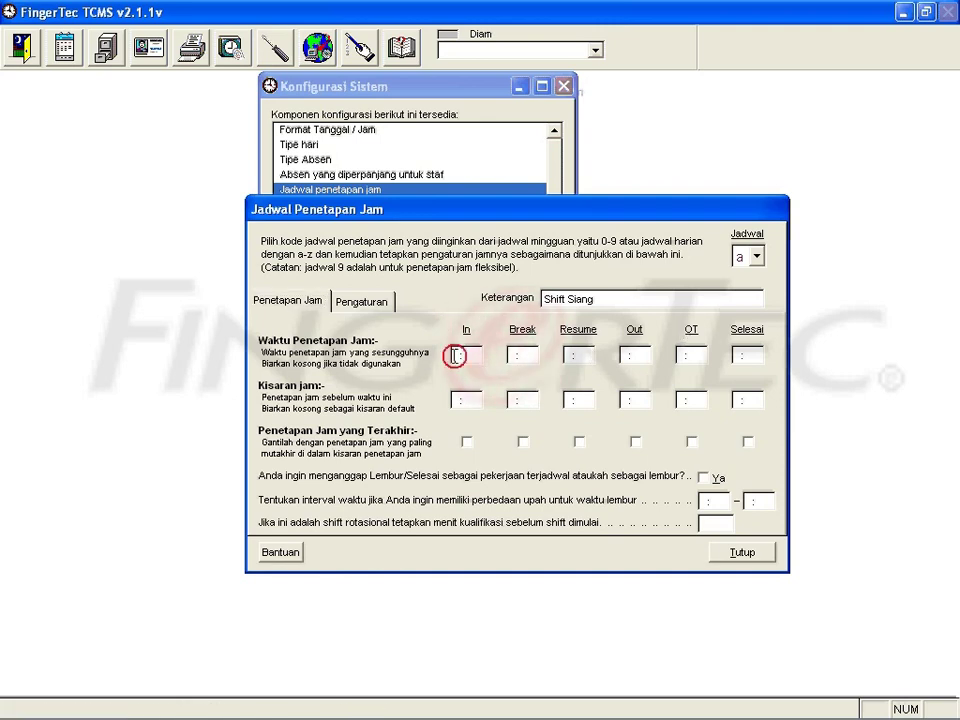
{"action": "type", "text": "0800"}
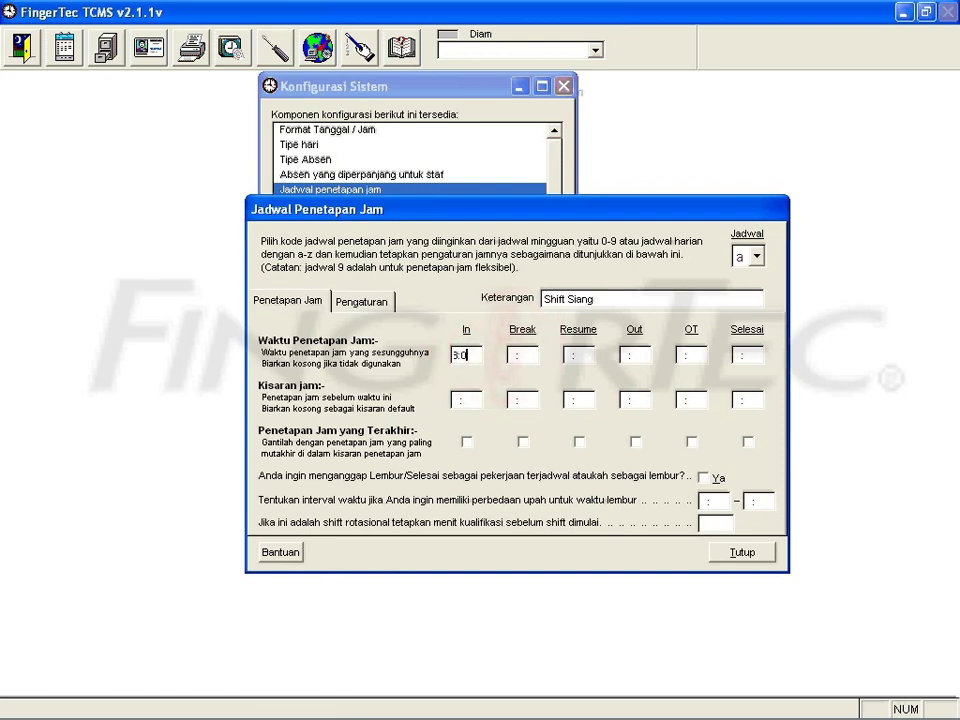
{"action": "key", "text": "Tab"}
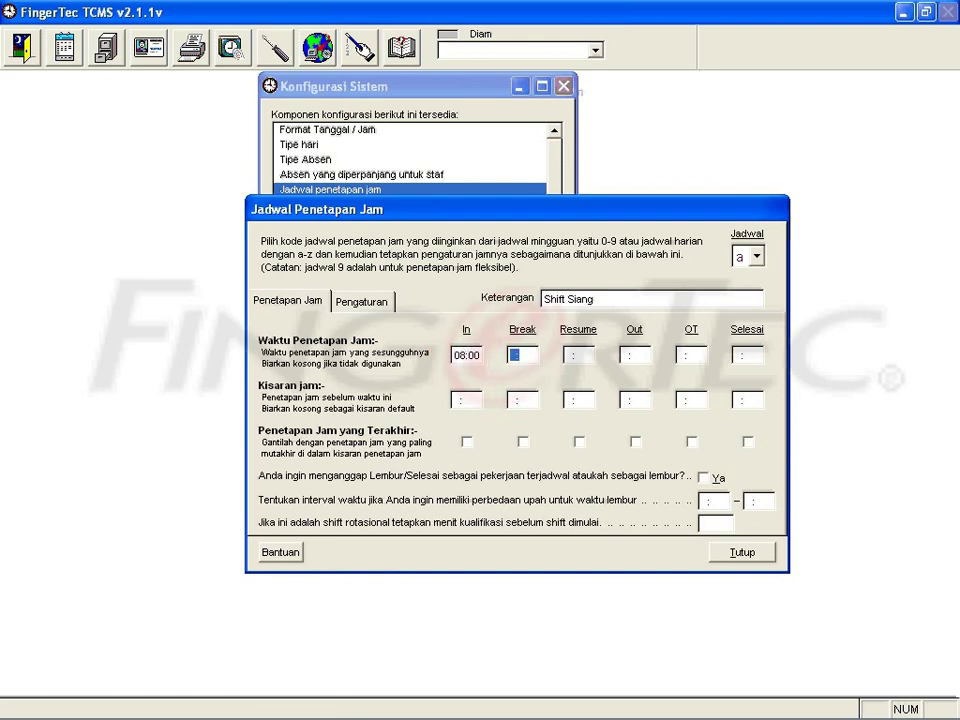
{"action": "type", "text": "1230"}
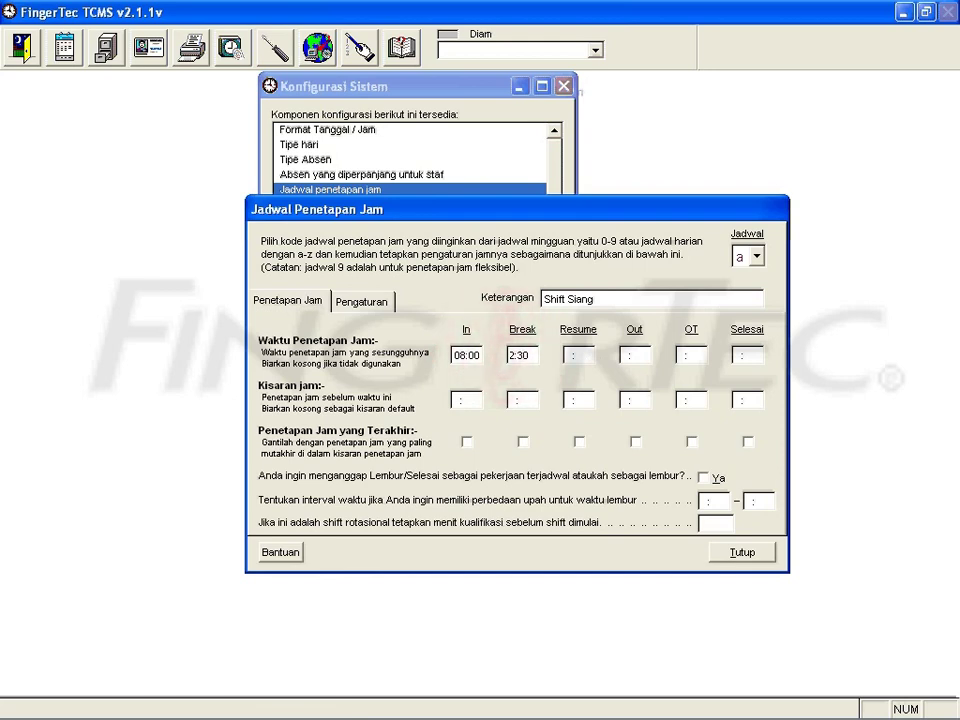
{"action": "key", "text": "Tab"}
{"action": "type", "text": "1330"}
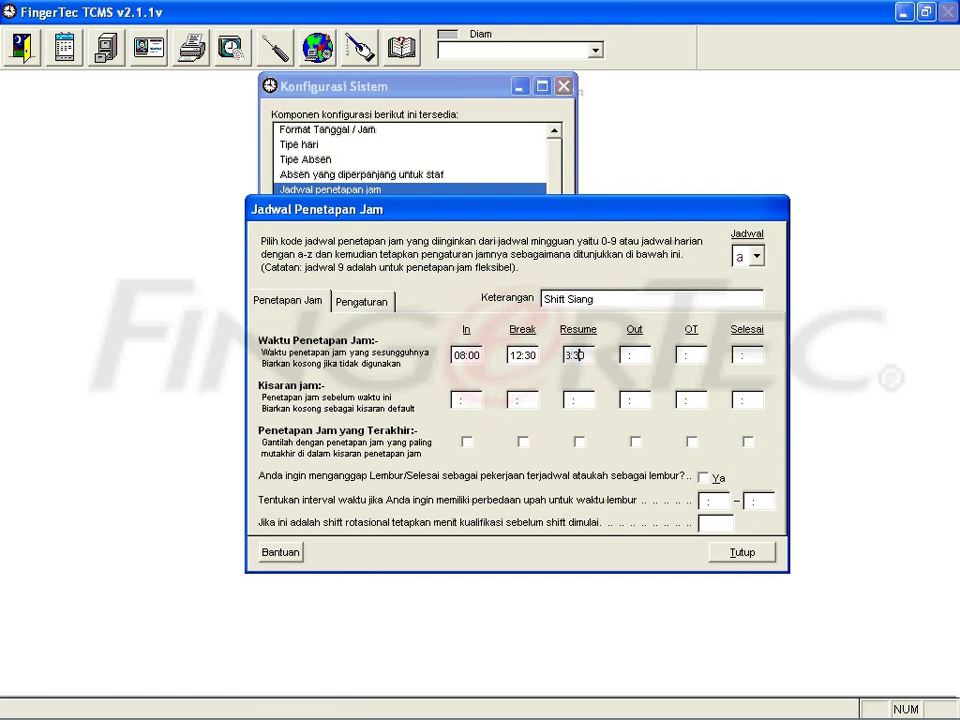
{"action": "key", "text": "Tab"}
{"action": "type", "text": "070"}
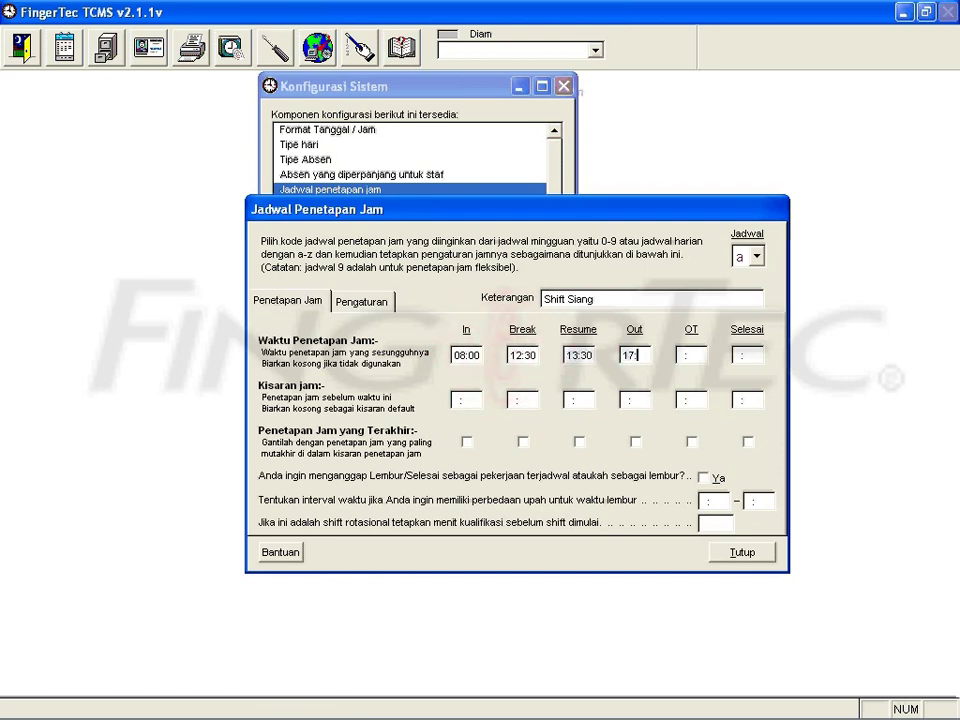
{"action": "type", "text": "00"}
{"action": "key", "text": "Tab"}
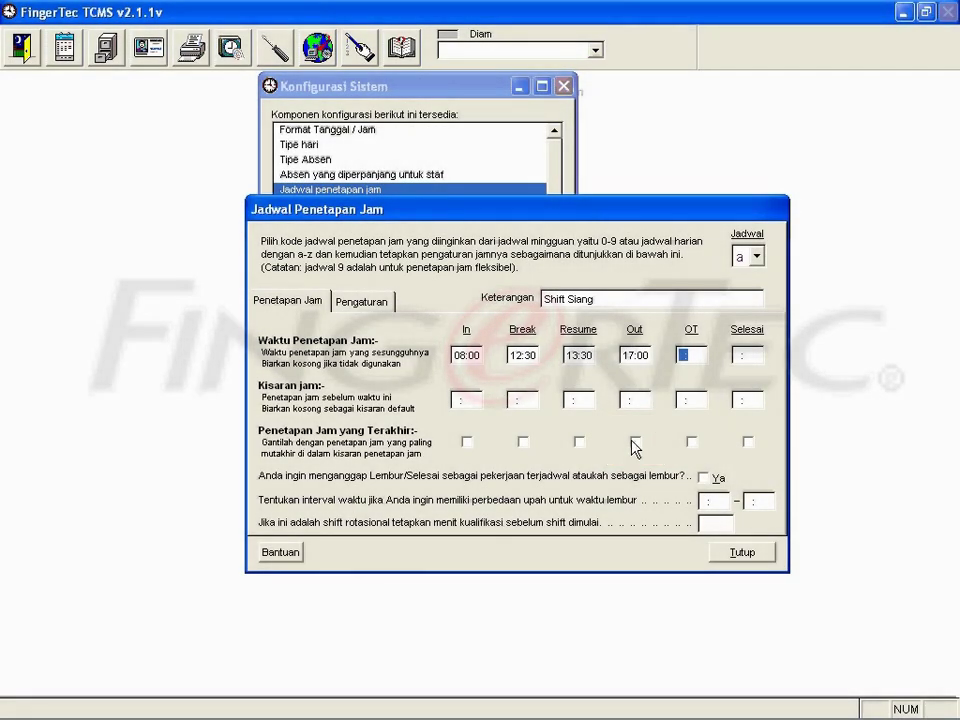
{"action": "left_click", "coordinate": [635, 441]}
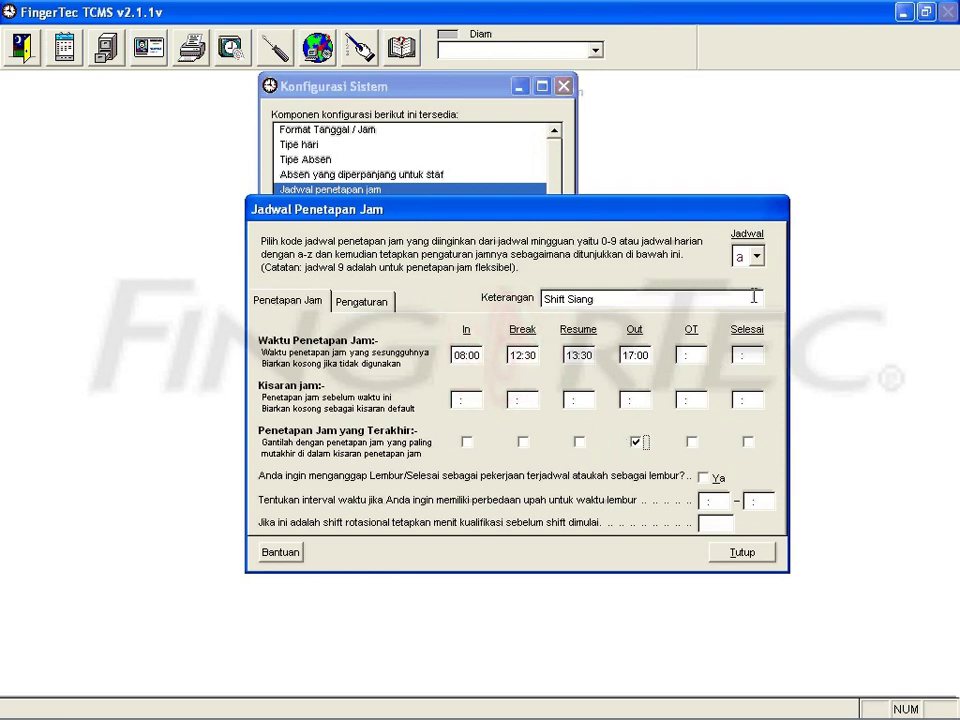
Select clocking schedule b and enter "Shift Malam" as its description
{"action": "left_click", "coordinate": [757, 257]}
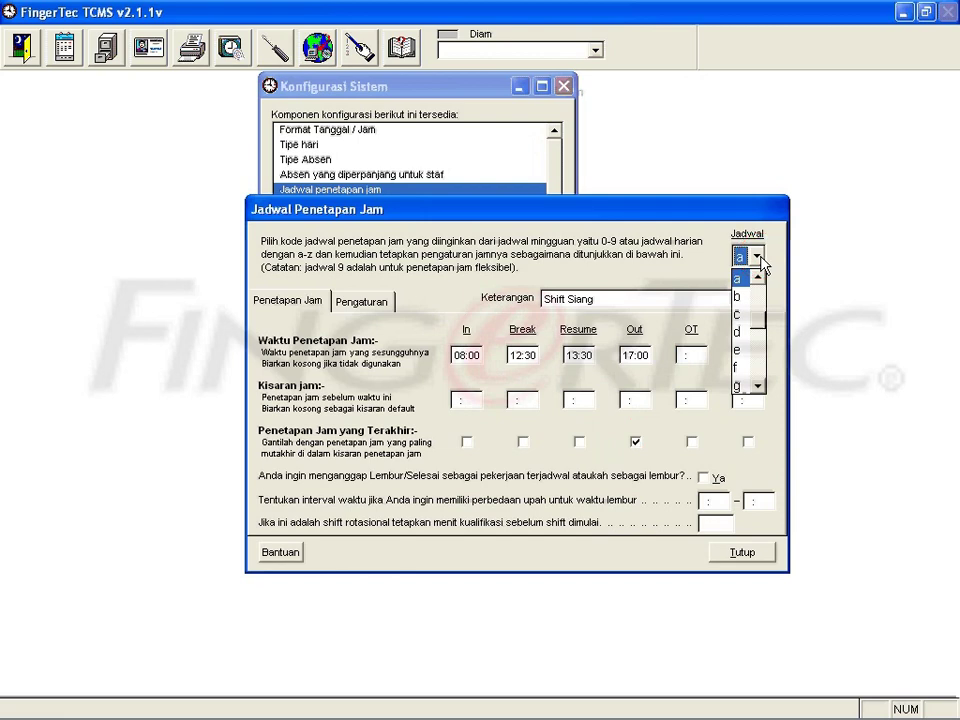
{"action": "left_click", "coordinate": [745, 296]}
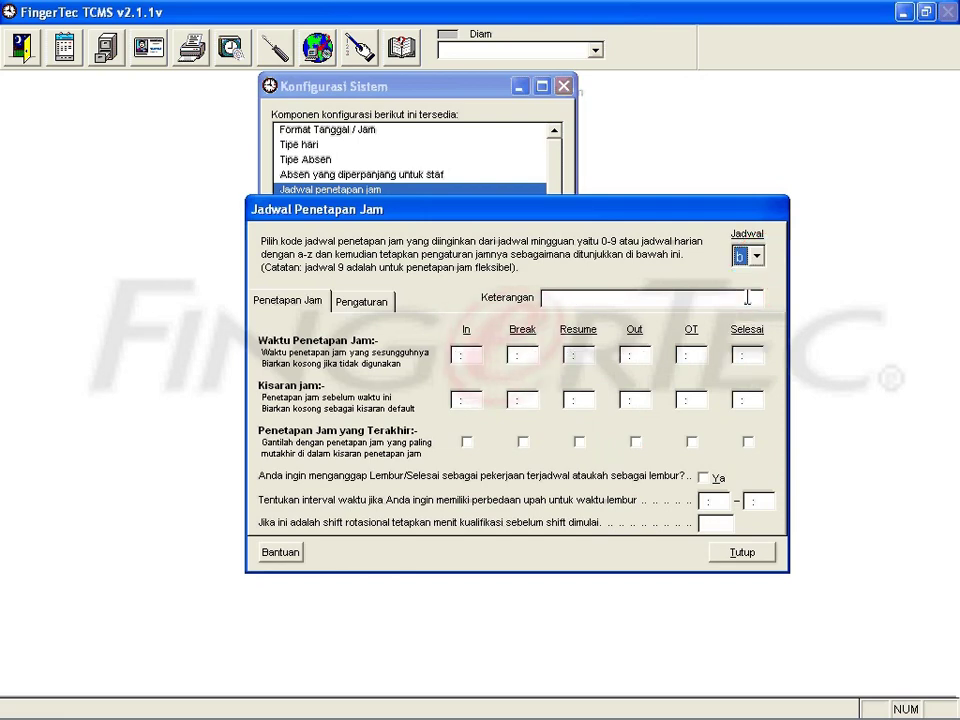
{"action": "left_click", "coordinate": [718, 298]}
{"action": "type", "text": "Shi"}
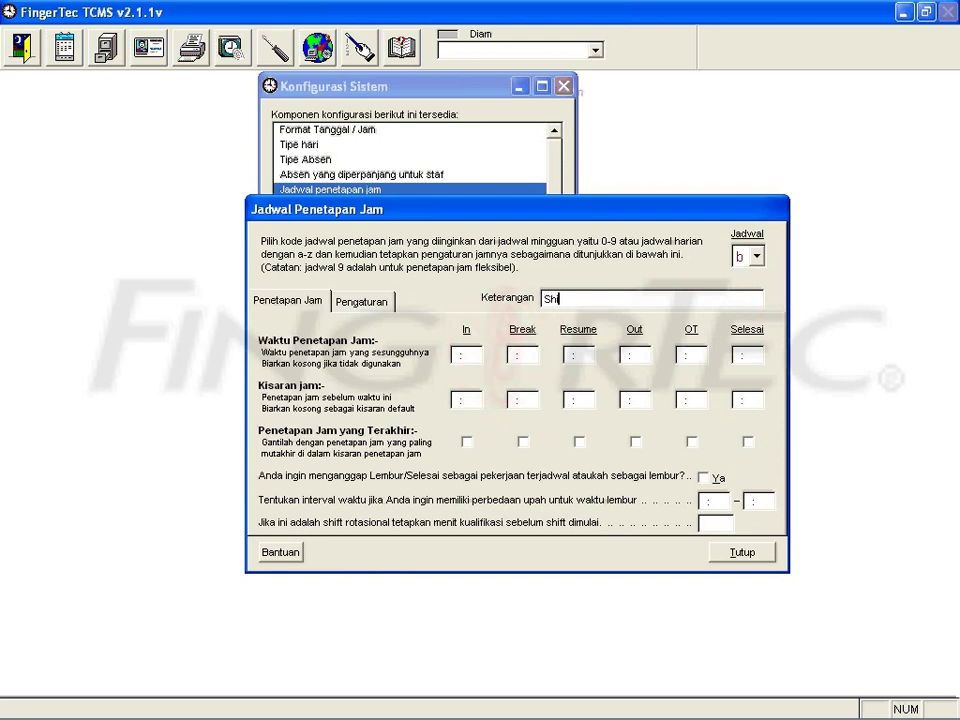
{"action": "type", "text": "ft Malam"}
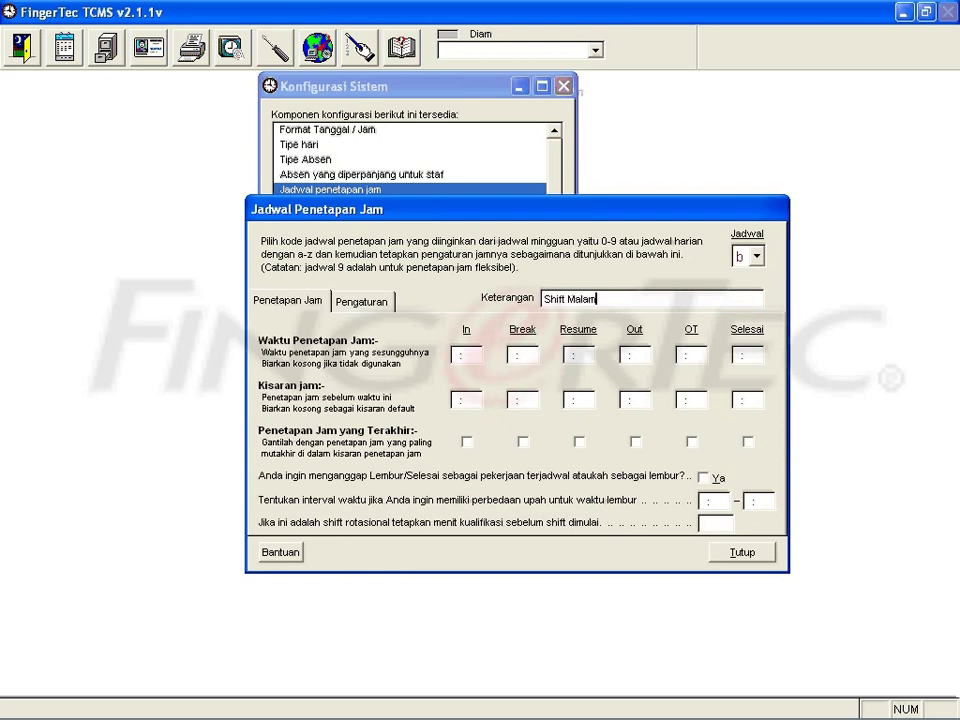
{"action": "key", "text": "Tab"}
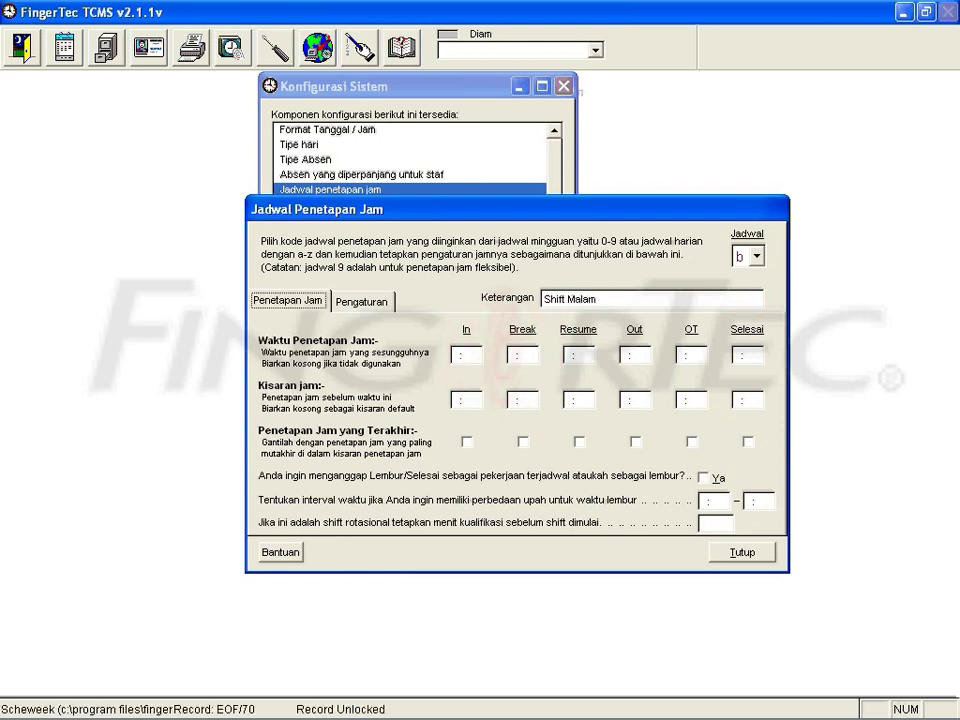
Set schedule b's clocking times to In 17:00, Break 23:30, Resume 00:30 and Out 05:00, and enable latest-clocking replacement for Out
{"action": "left_click", "coordinate": [457, 358]}
{"action": "type", "text": "700"}
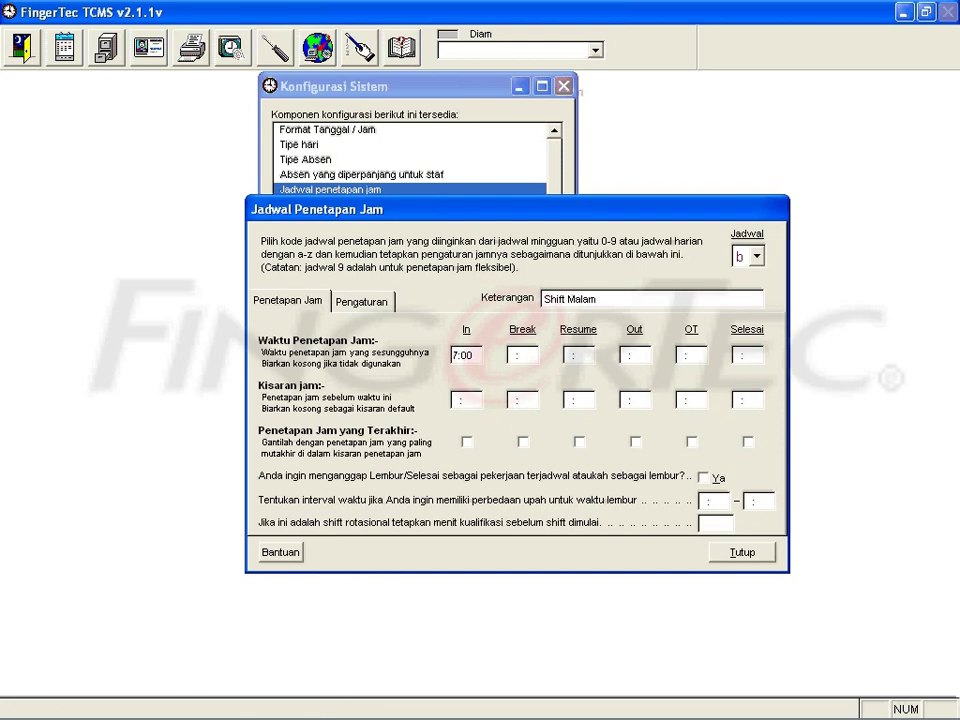
{"action": "left_click", "coordinate": [511, 355]}
{"action": "type", "text": "2"}
{"action": "type", "text": "3:30"}
{"action": "key", "text": "Tab"}
{"action": "type", "text": "0:30"}
{"action": "key", "text": "Tab"}
{"action": "type", "text": "5:0"}
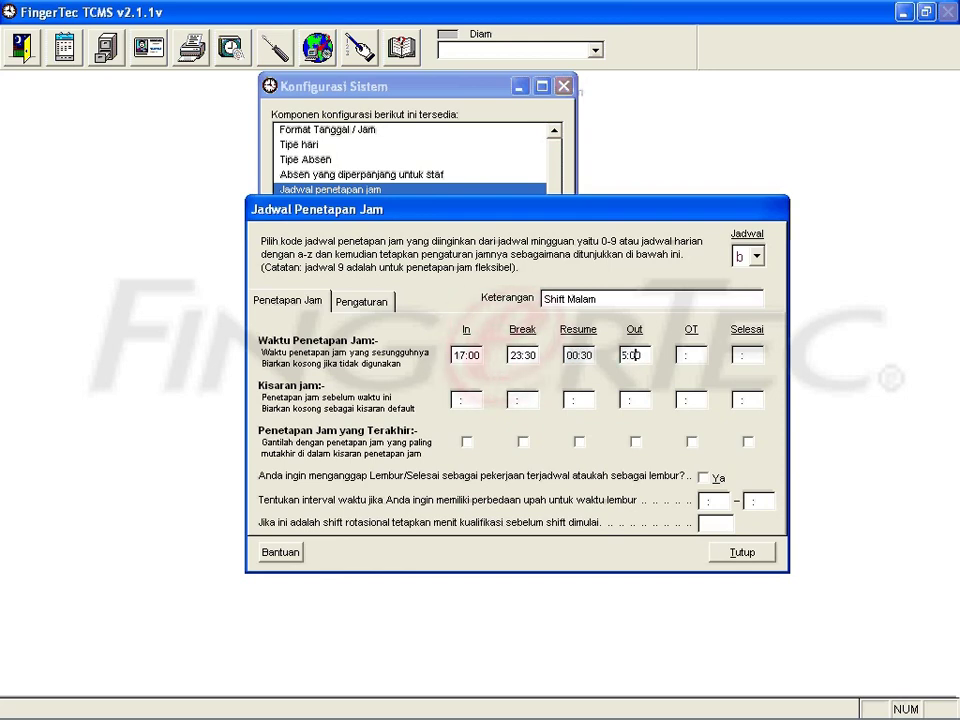
{"action": "type", "text": "0"}
{"action": "key", "text": "Tab"}
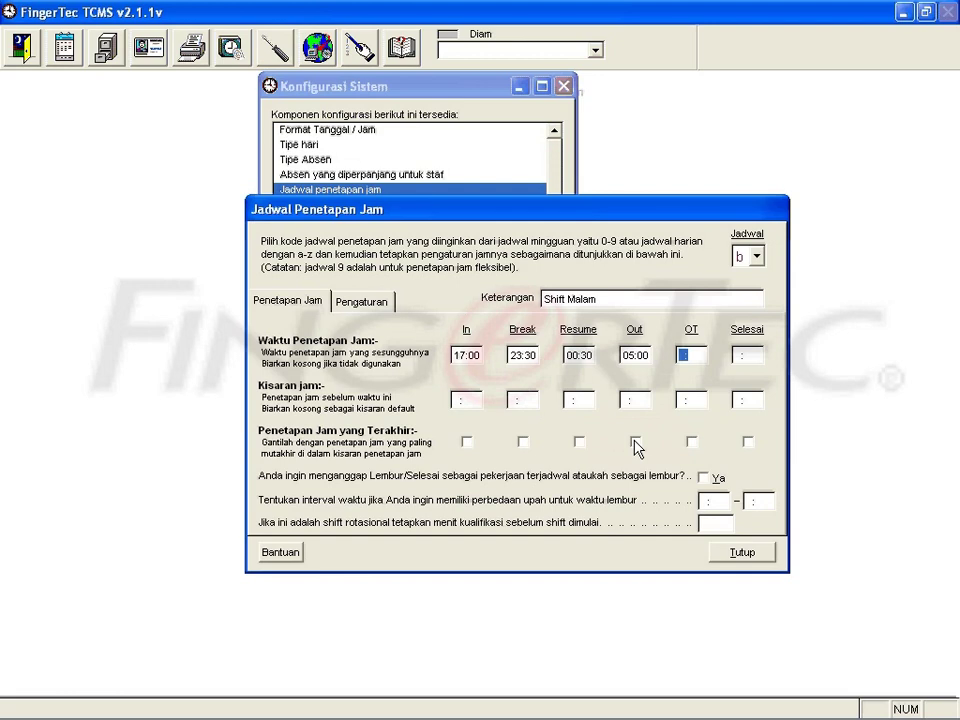
{"action": "left_click", "coordinate": [636, 441]}
{"action": "left_click", "coordinate": [767, 556]}
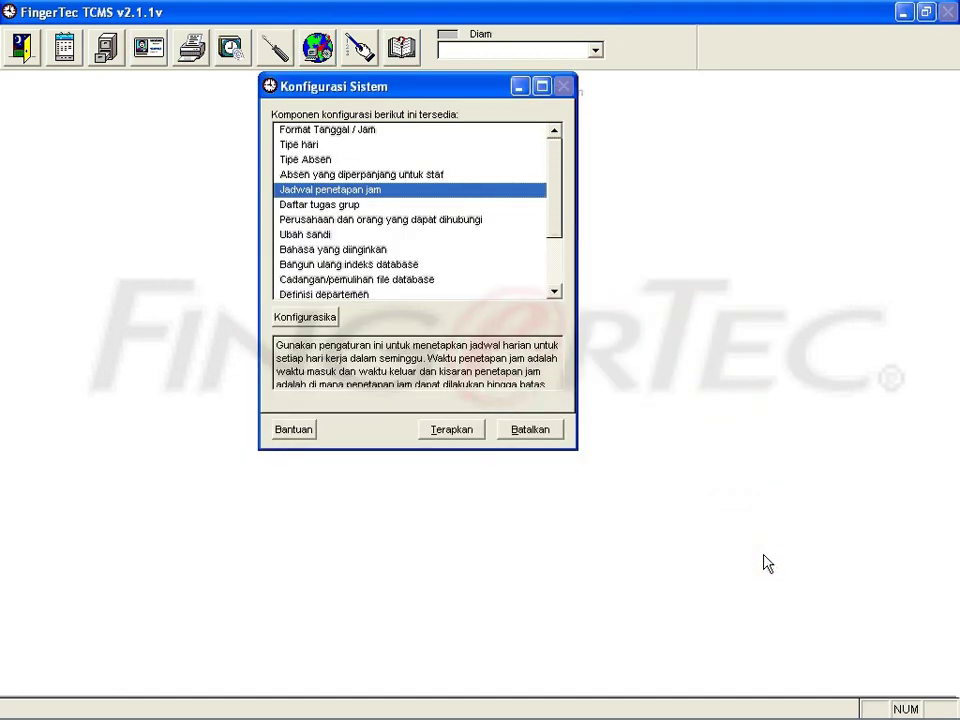
Open the group duty roster configuration, choose group A and enter "Shift Siang" as its description
{"action": "double_click", "coordinate": [370, 206]}
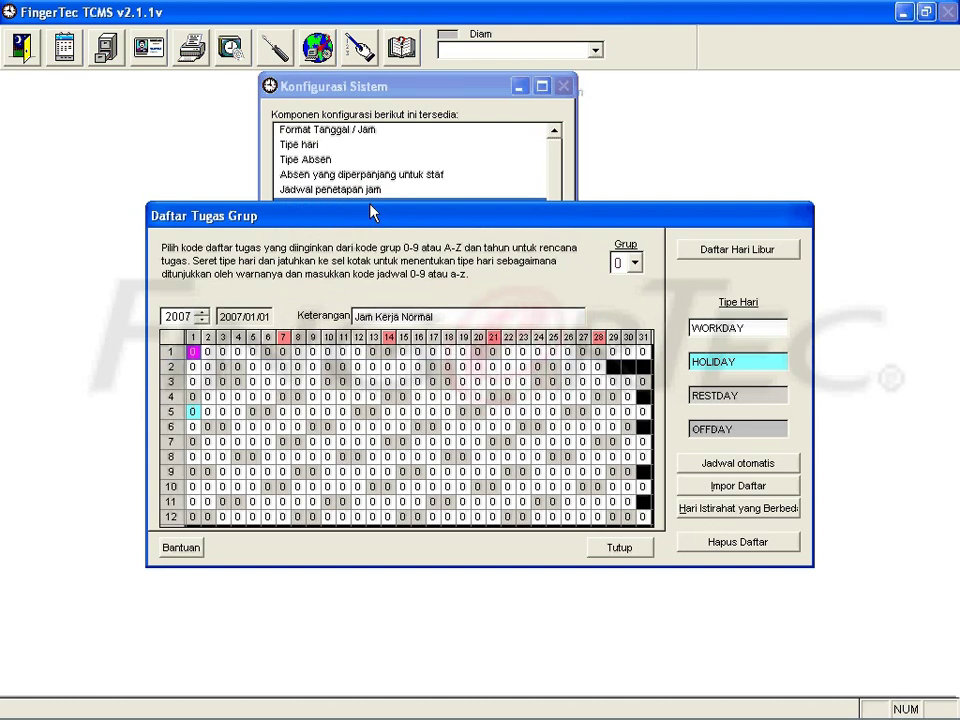
{"action": "left_click", "coordinate": [634, 264]}
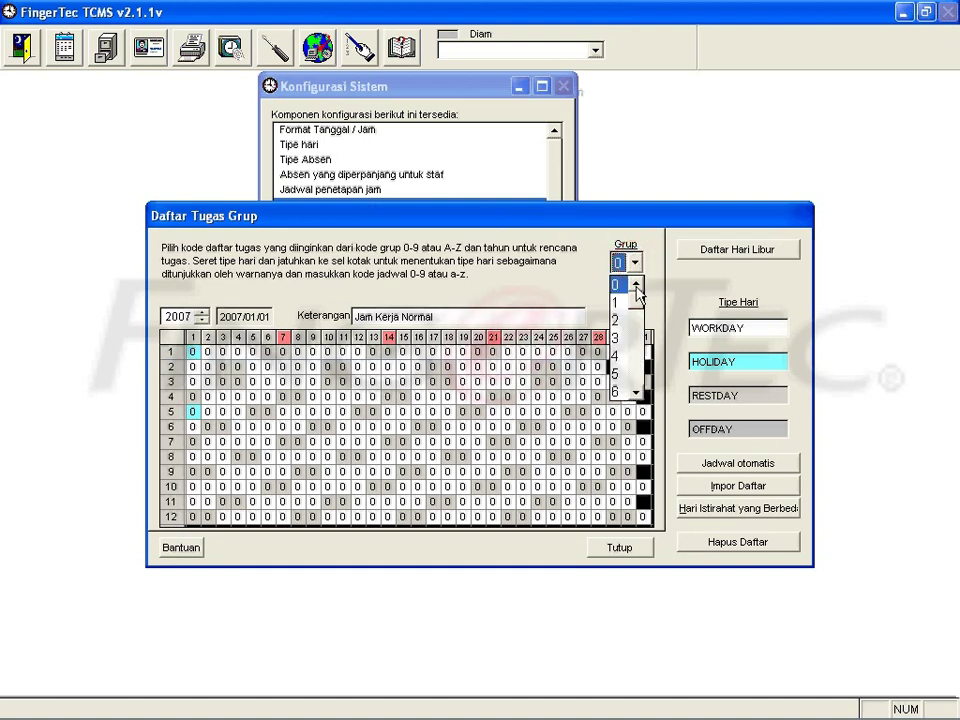
{"action": "mouse_move", "coordinate": [635, 303]}
{"action": "left_mouse_down"}
{"action": "mouse_move", "coordinate": [638, 328]}
{"action": "mouse_move", "coordinate": [636, 313]}
{"action": "mouse_move", "coordinate": [620, 310]}
{"action": "left_mouse_up"}
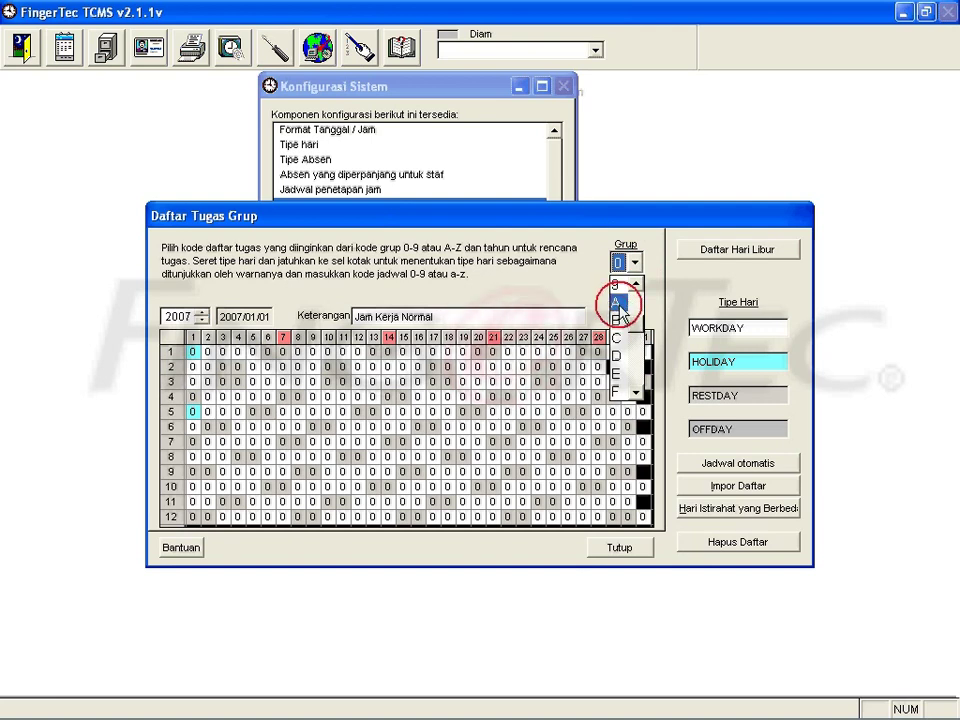
{"action": "left_click", "coordinate": [620, 305]}
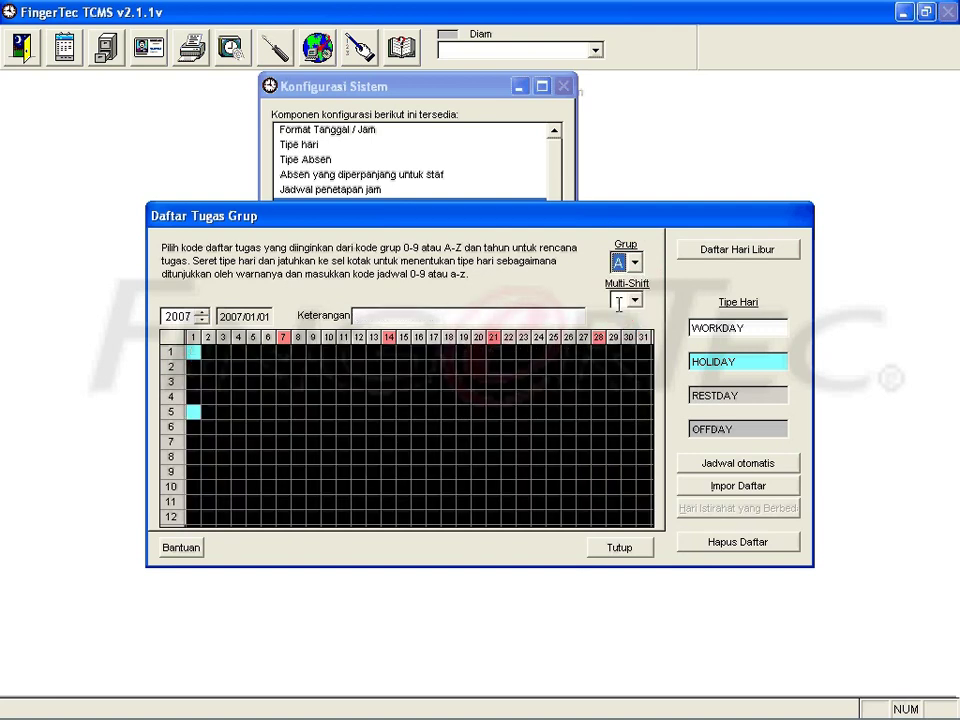
{"action": "left_click", "coordinate": [535, 313]}
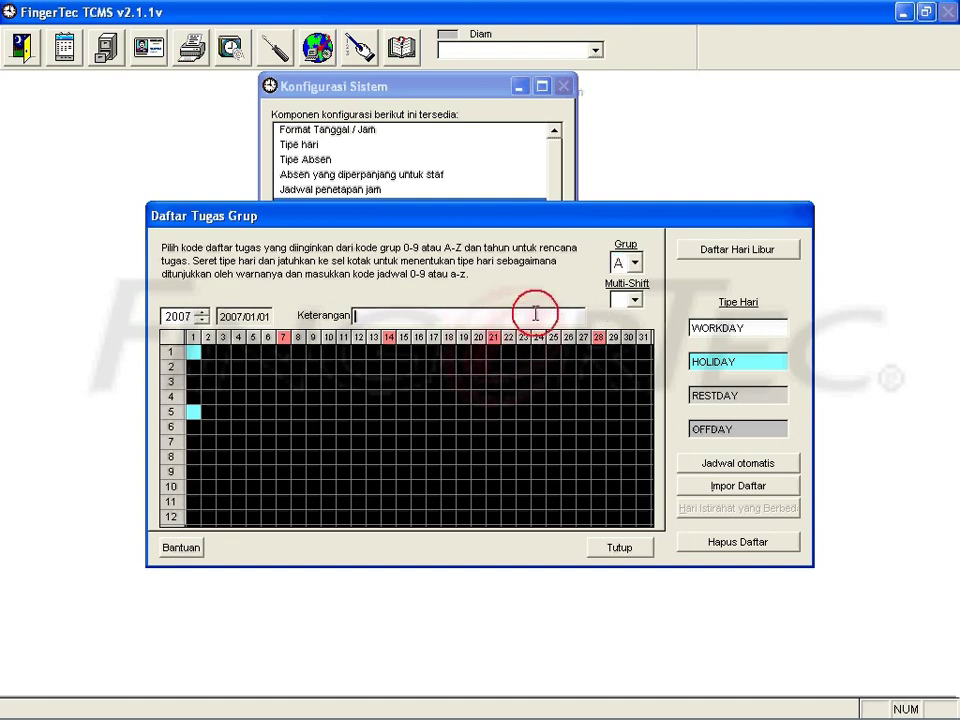
{"action": "type", "text": "S"}
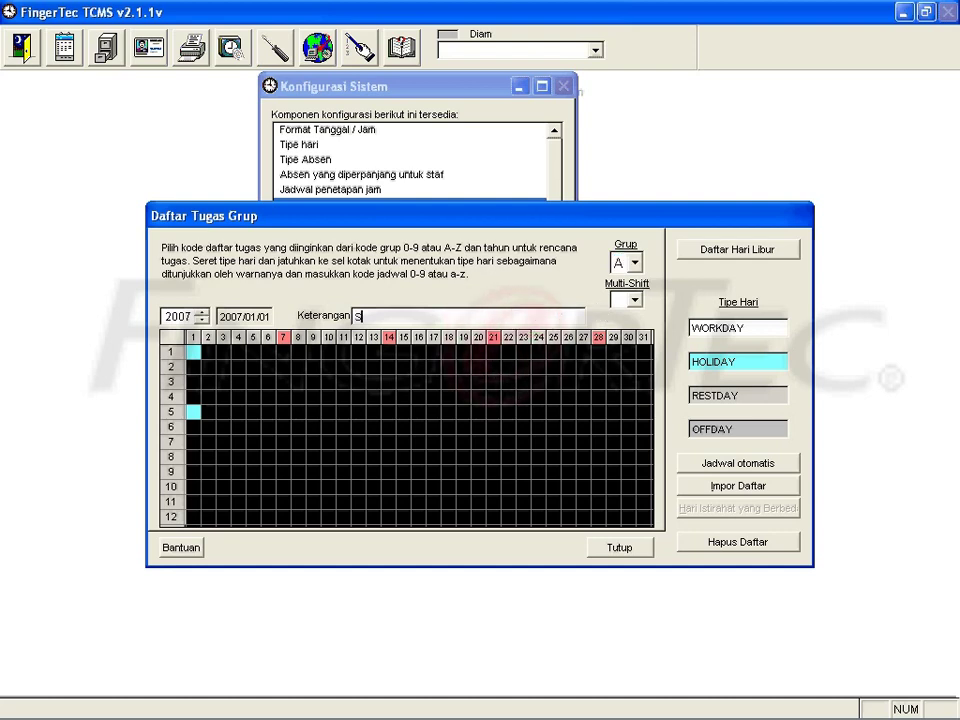
{"action": "type", "text": "hift Siang"}
Start the automatic schedule for group A and set the day type of sequence rows 1 and 7 to RESTDAY
{"action": "left_click", "coordinate": [795, 474]}
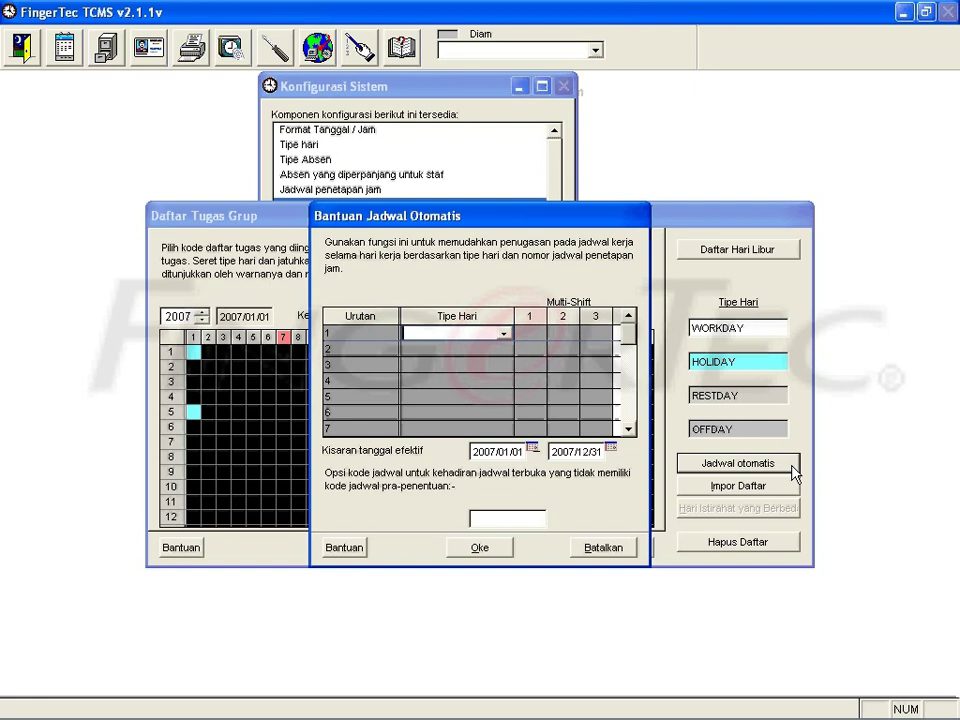
{"action": "left_click", "coordinate": [503, 332]}
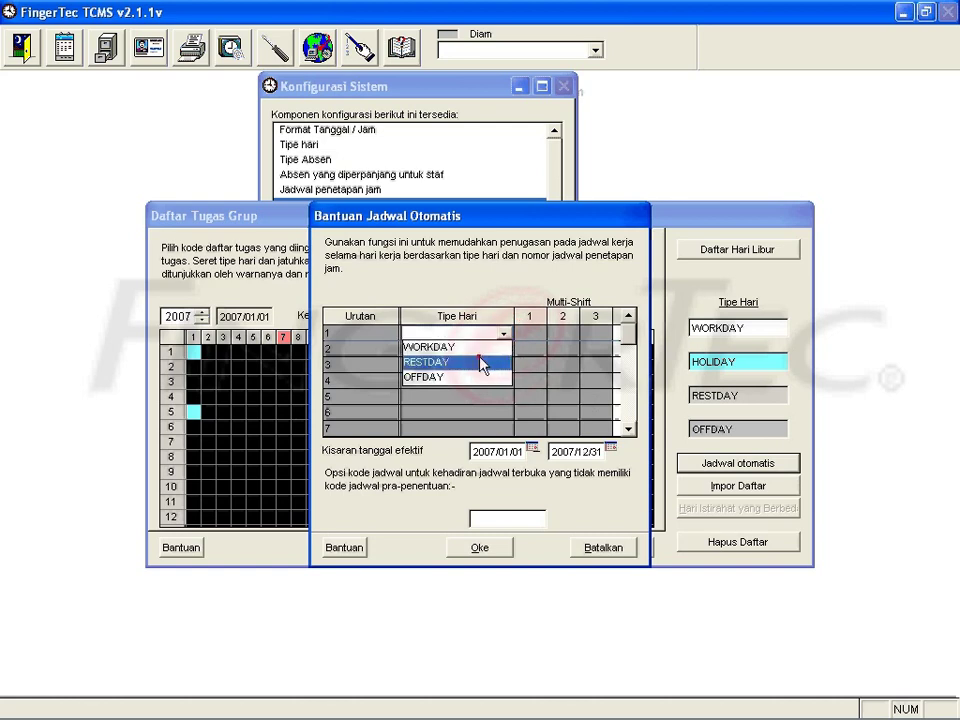
{"action": "left_click", "coordinate": [481, 362]}
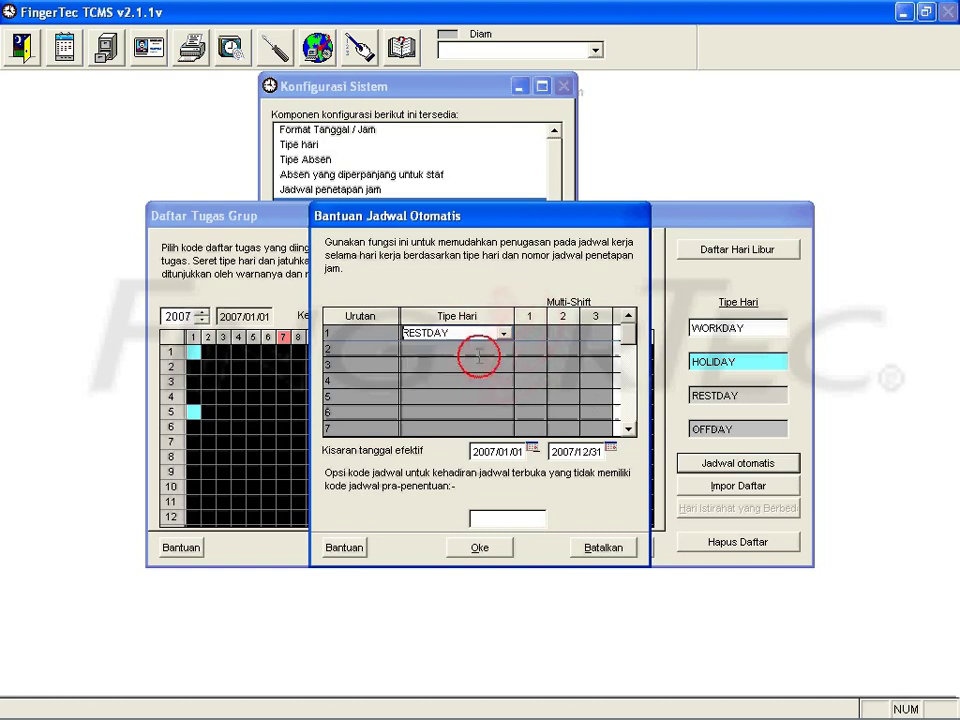
{"action": "left_click", "coordinate": [505, 430]}
{"action": "left_click", "coordinate": [479, 459]}
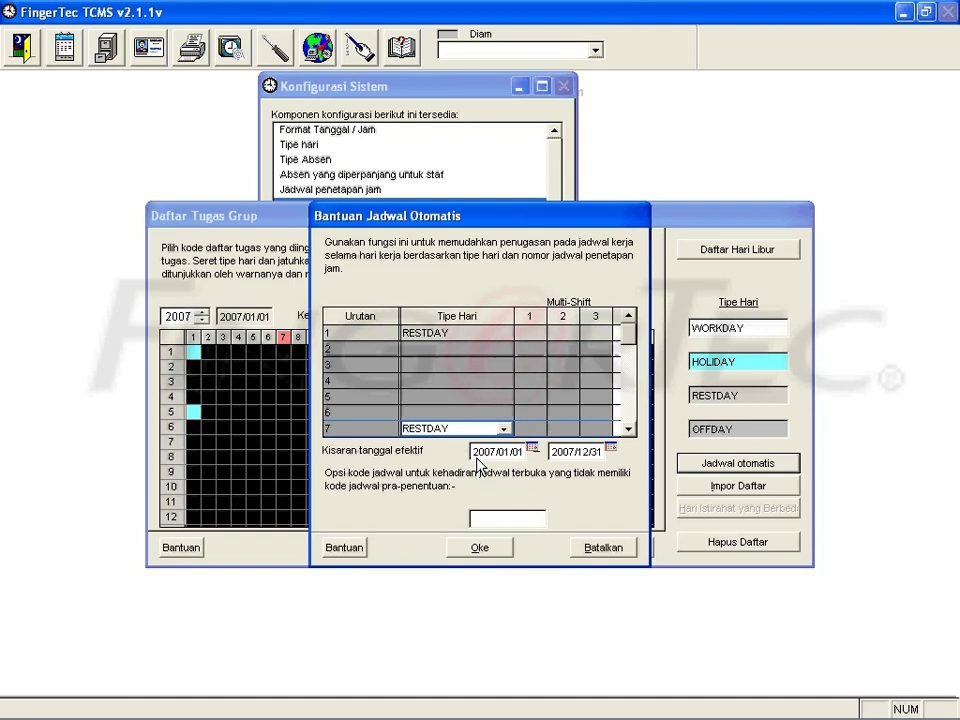
Set the day type of sequence rows 2 to 6 to WORKDAY in group A's automatic schedule
{"action": "left_click", "coordinate": [506, 349]}
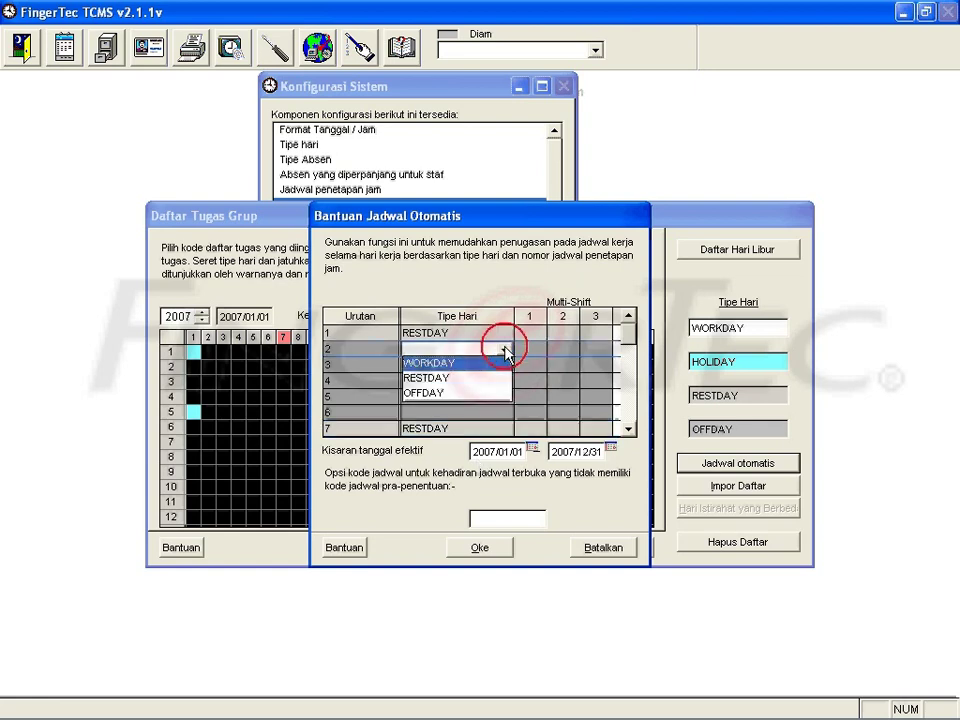
{"action": "left_click", "coordinate": [497, 363]}
{"action": "left_click", "coordinate": [506, 365]}
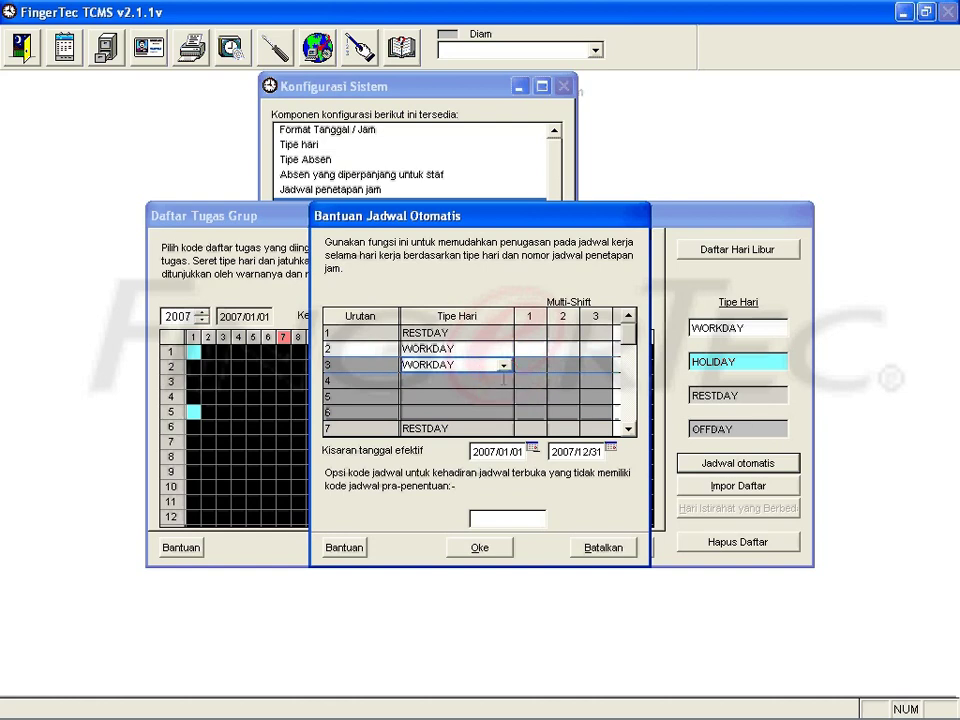
{"action": "left_click", "coordinate": [485, 381]}
{"action": "left_click", "coordinate": [488, 391]}
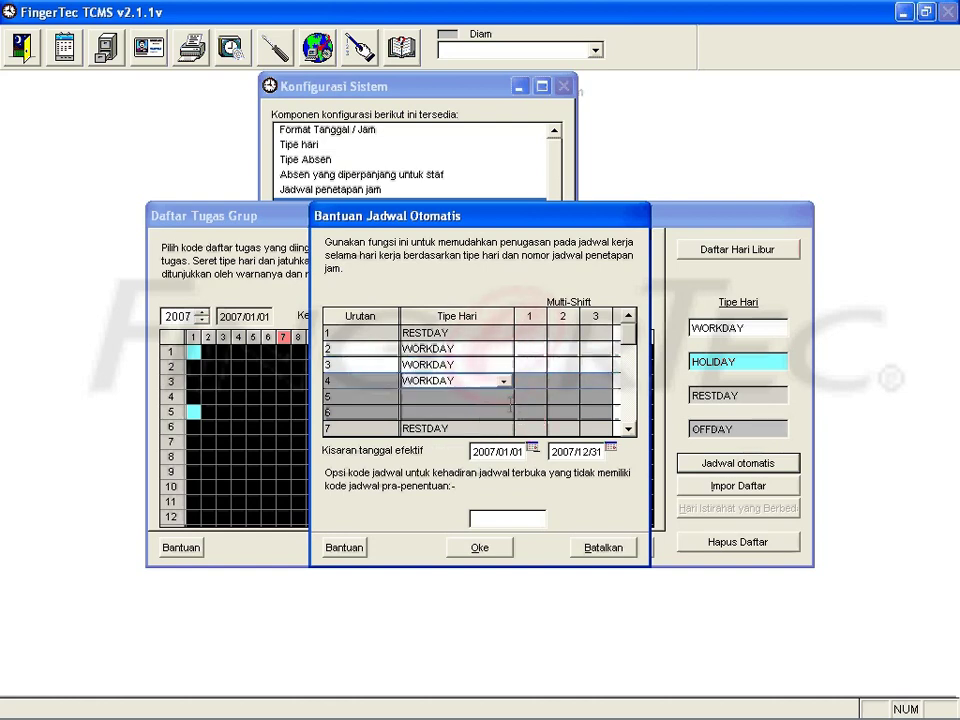
{"action": "left_click", "coordinate": [500, 397]}
{"action": "left_click", "coordinate": [488, 411]}
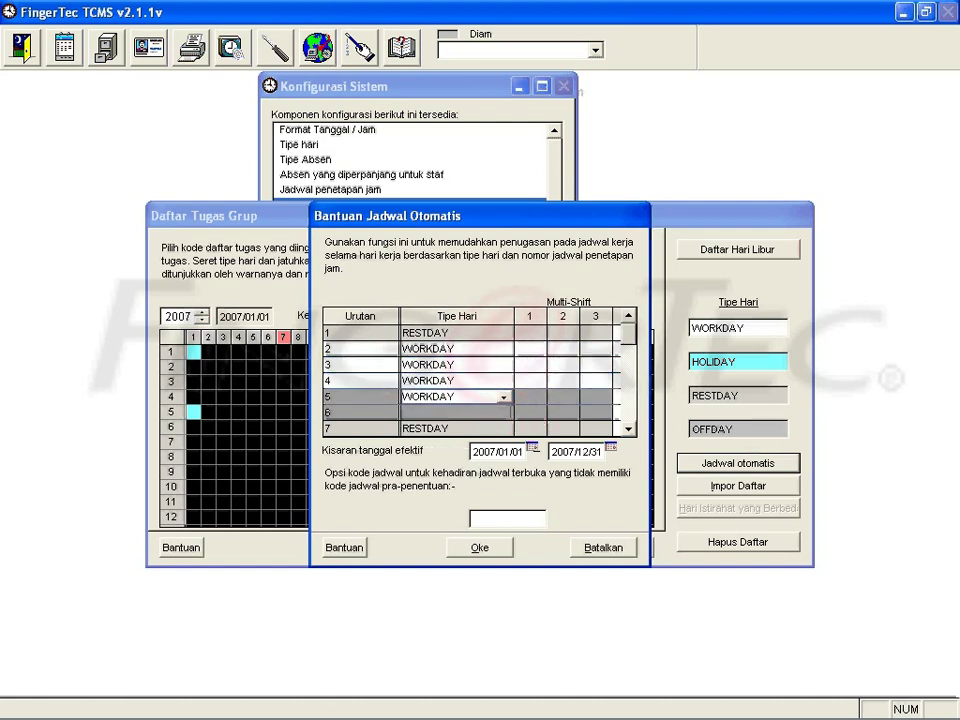
{"action": "left_click", "coordinate": [500, 412]}
{"action": "left_click", "coordinate": [492, 427]}
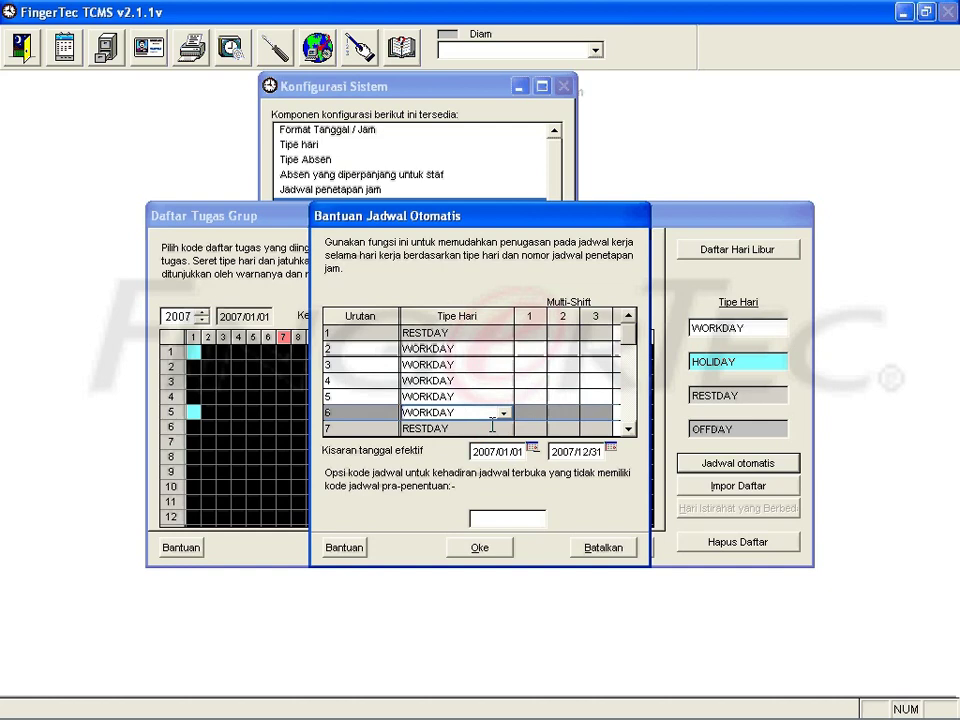
Assign clocking schedule a to the first shift of sequence rows 1 to 7
{"action": "left_click", "coordinate": [537, 336]}
{"action": "left_click_drag", "start_coordinate": [540, 346], "coordinate": [537, 383]}
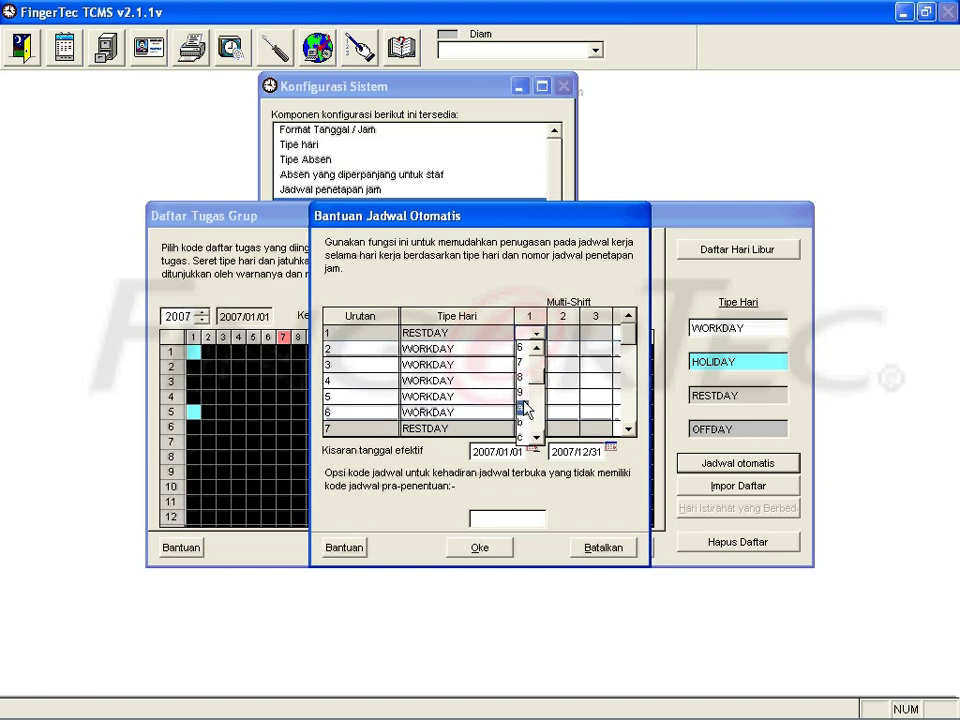
{"action": "left_click", "coordinate": [522, 406]}
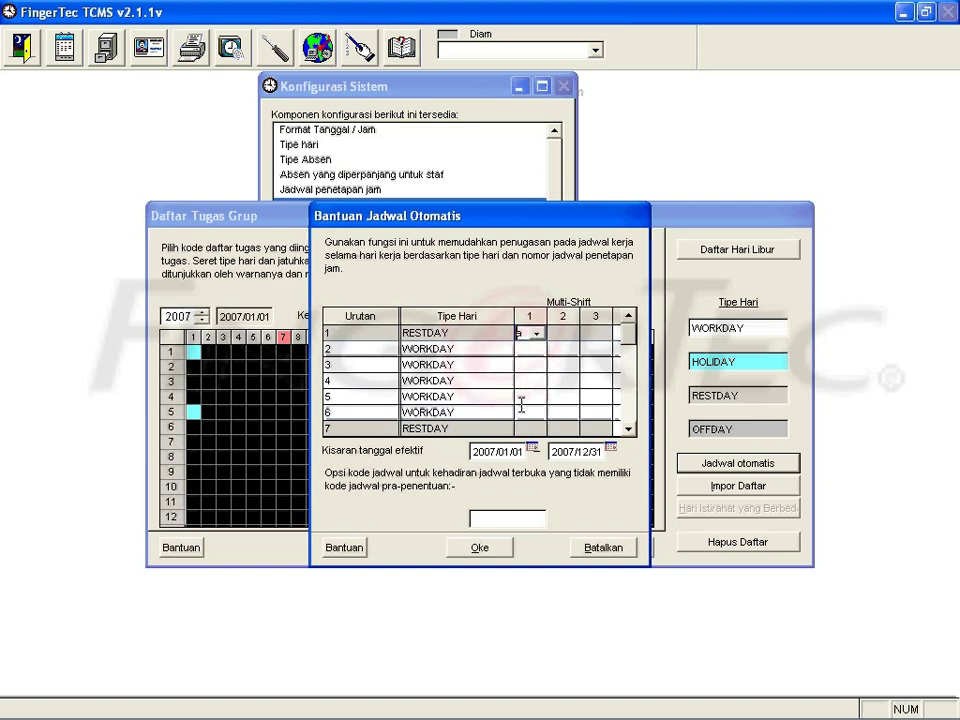
{"action": "key", "text": "Down"}
{"action": "type", "text": "a"}
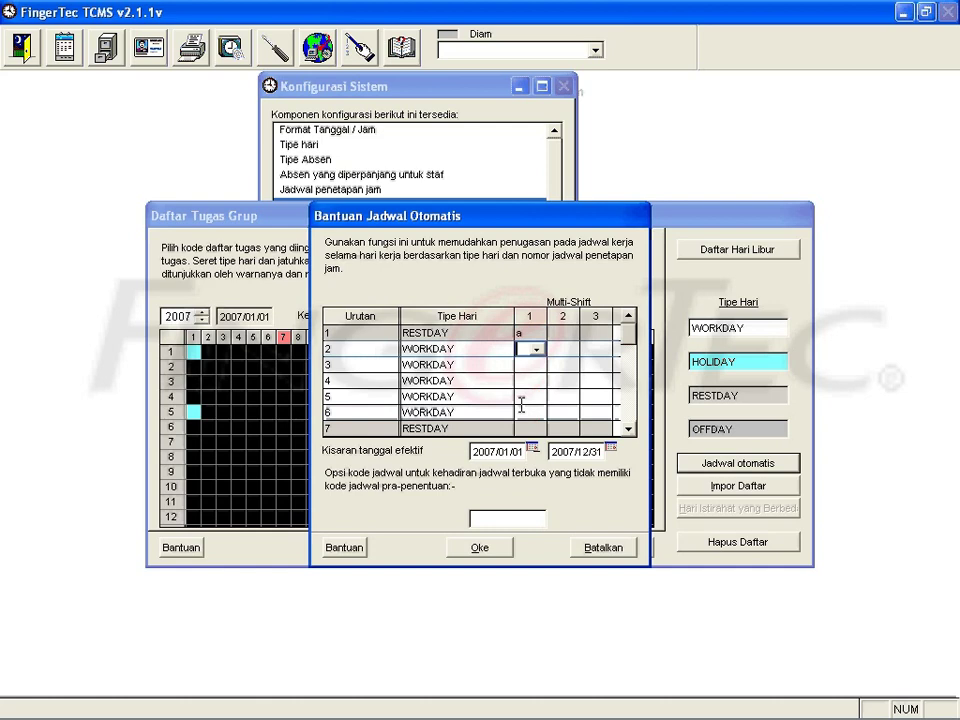
{"action": "key", "text": "Down"}
{"action": "type", "text": "a"}
{"action": "key", "text": "Down"}
{"action": "type", "text": "a"}
{"action": "key", "text": "Down"}
{"action": "type", "text": "a"}
{"action": "key", "text": "Down"}
{"action": "type", "text": "a"}
{"action": "key", "text": "Down"}
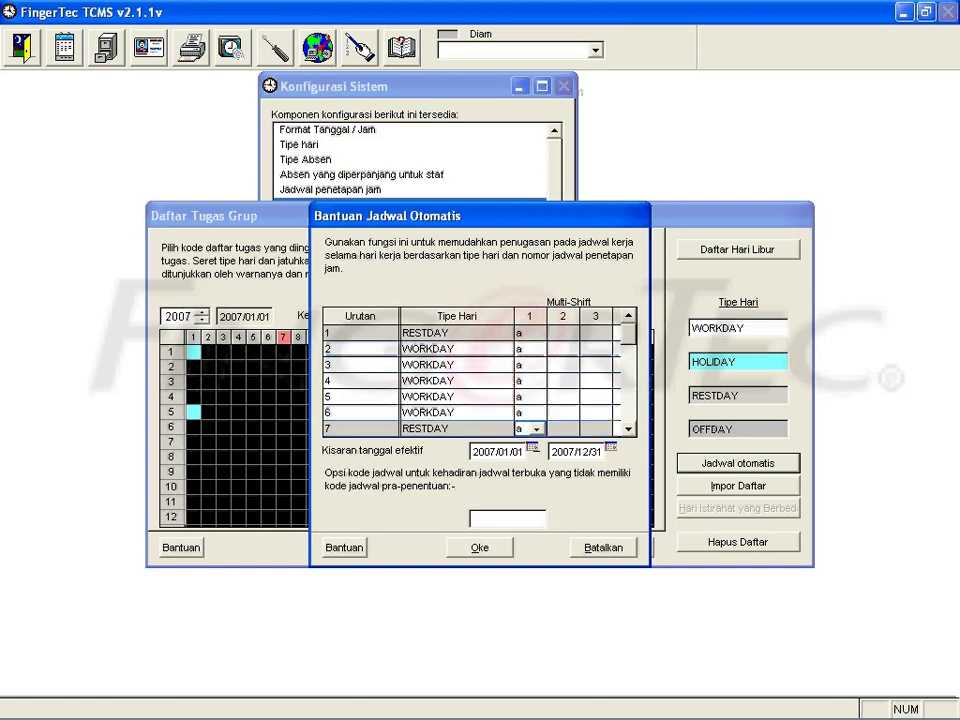
{"action": "type", "text": "a"}
Pick 2007/01/01 as the effective start date and generate the duty roster for group A
{"action": "left_click", "coordinate": [532, 447]}
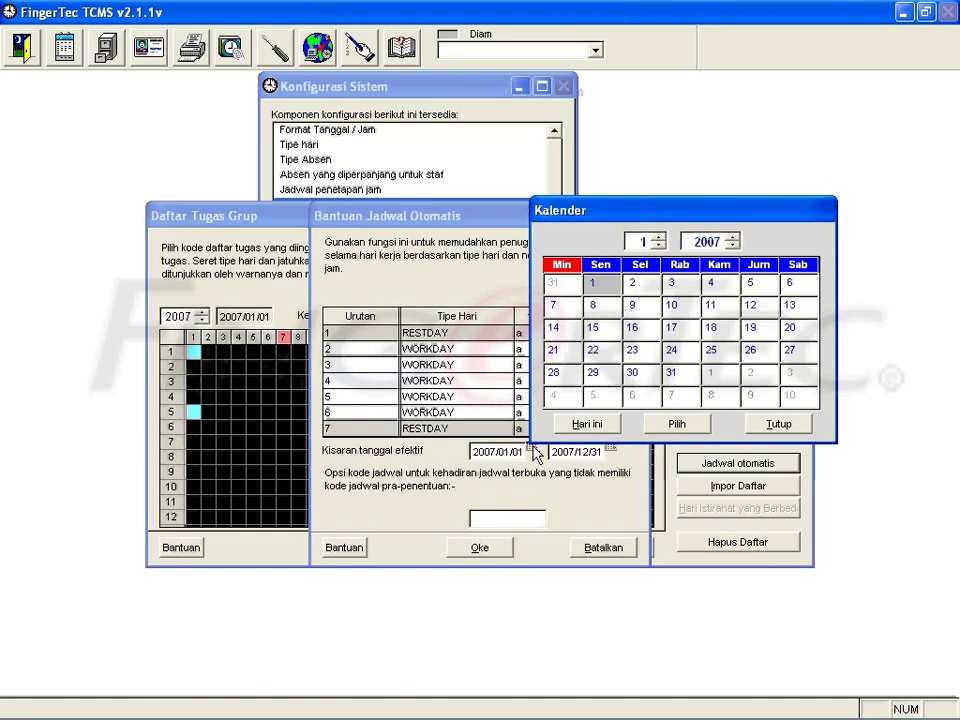
{"action": "left_click", "coordinate": [694, 425]}
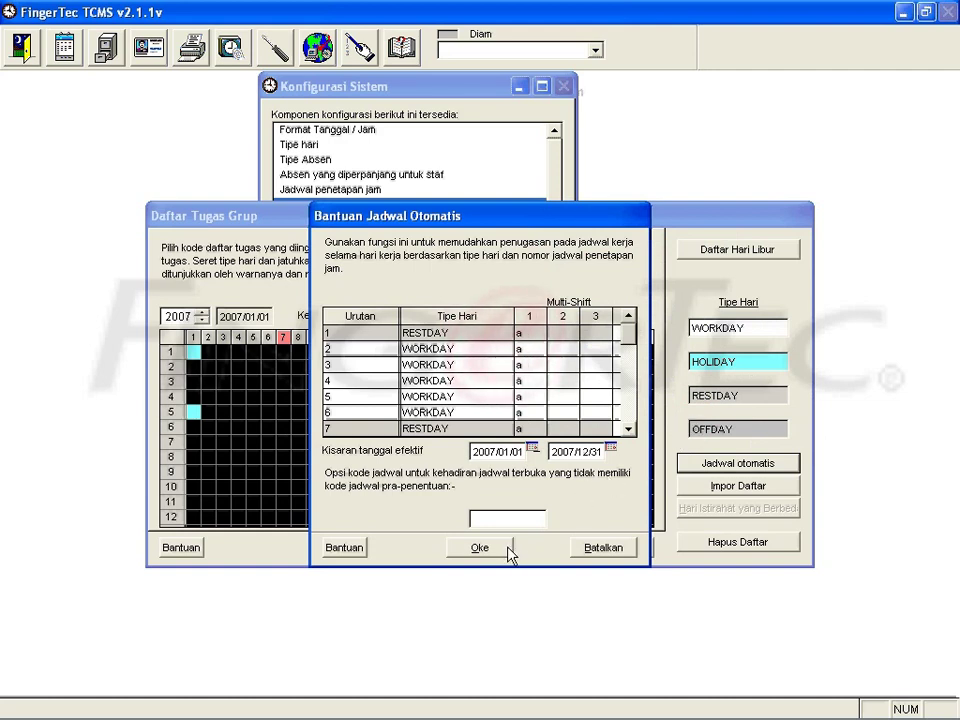
{"action": "left_click", "coordinate": [481, 548]}
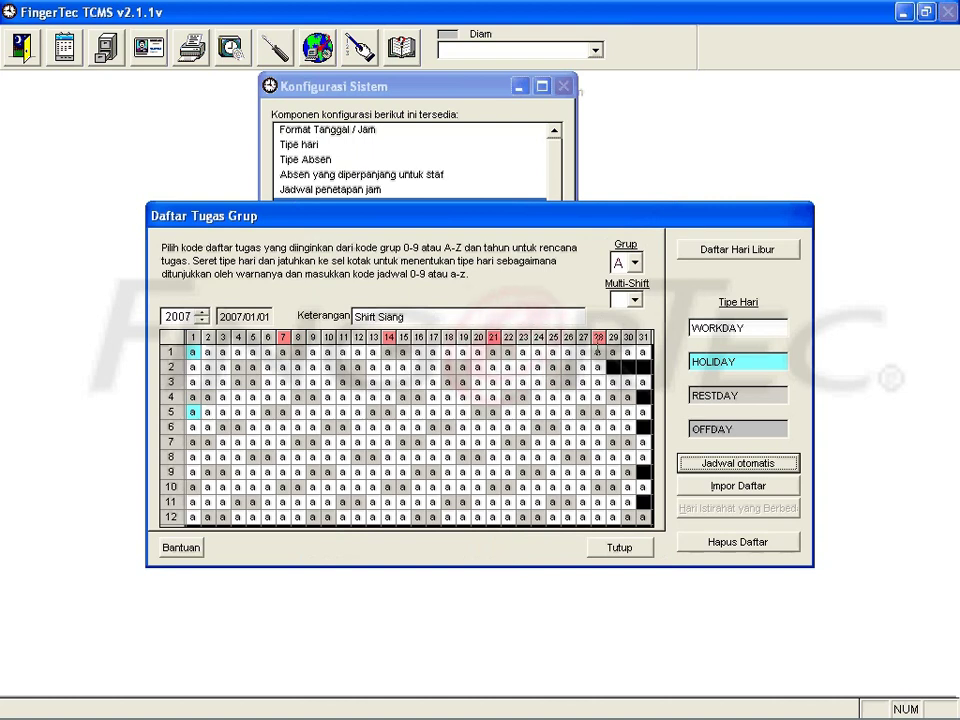
Choose group B in the duty roster and enter "Shift Malam" as its description
{"action": "left_click", "coordinate": [634, 263]}
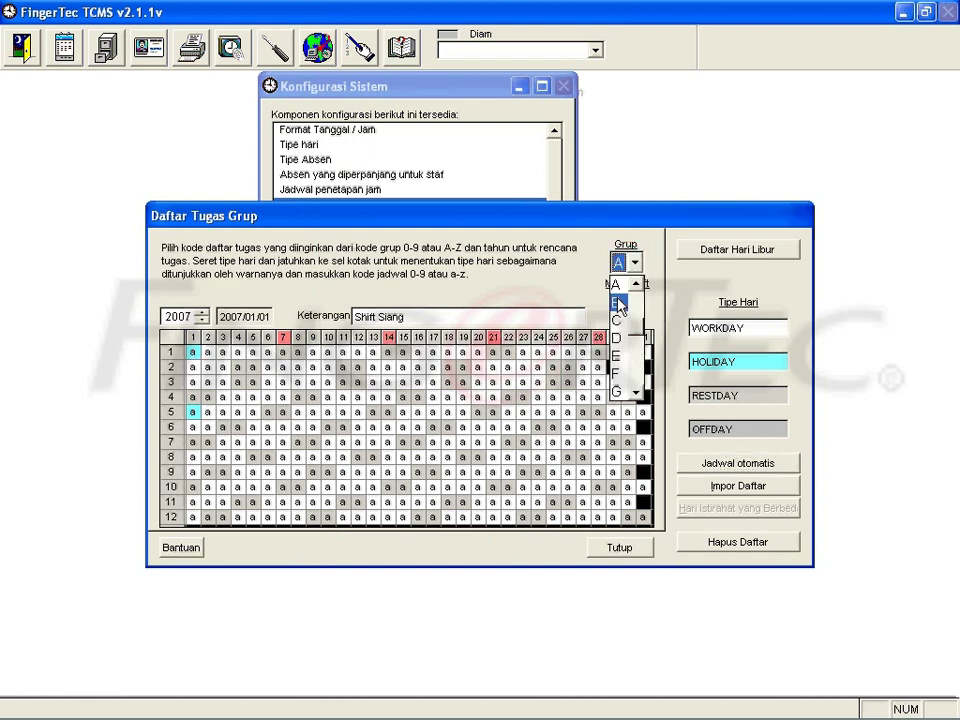
{"action": "left_click", "coordinate": [618, 302]}
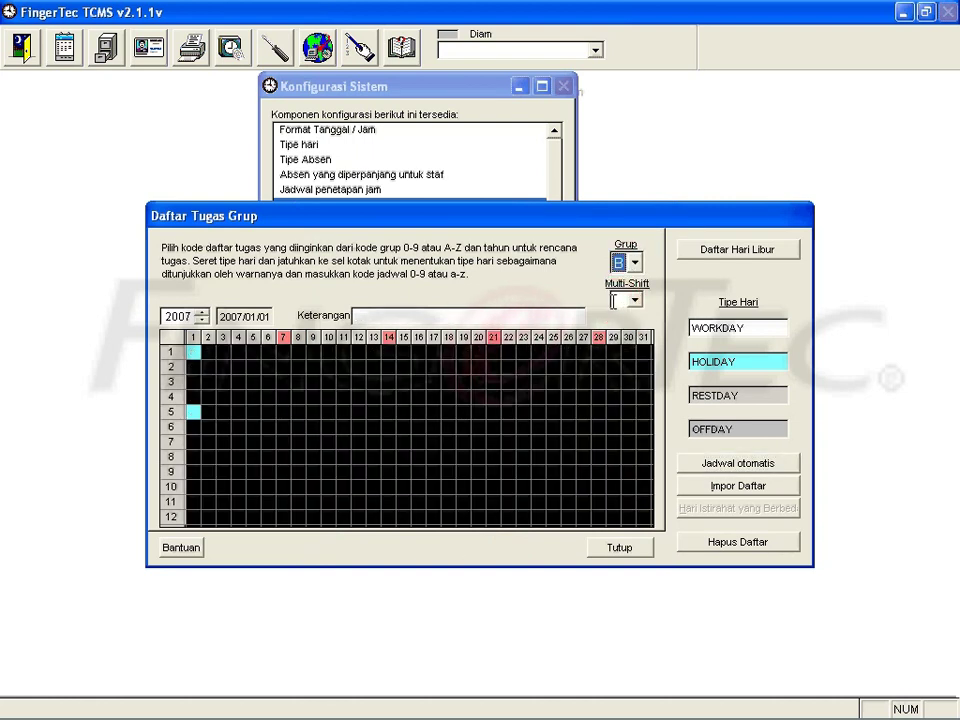
{"action": "left_click", "coordinate": [525, 313]}
{"action": "type", "text": "Shift Malam"}
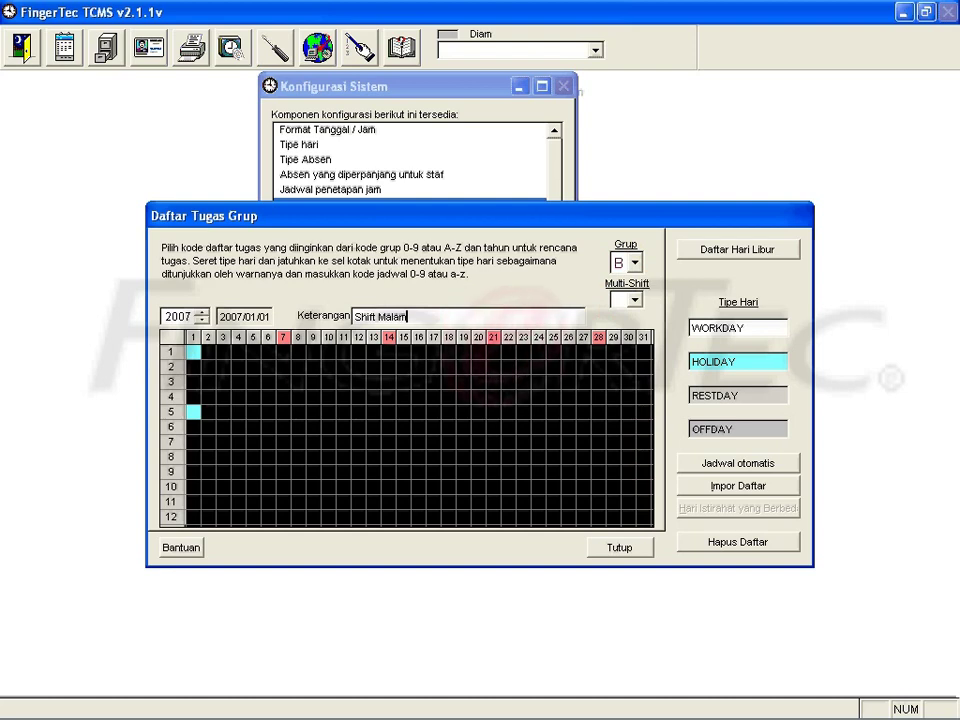
Start the automatic schedule for group B, setting sequence rows 1 and 7 to RESTDAY and rows 2 to 6 to WORKDAY
{"action": "left_click", "coordinate": [792, 466]}
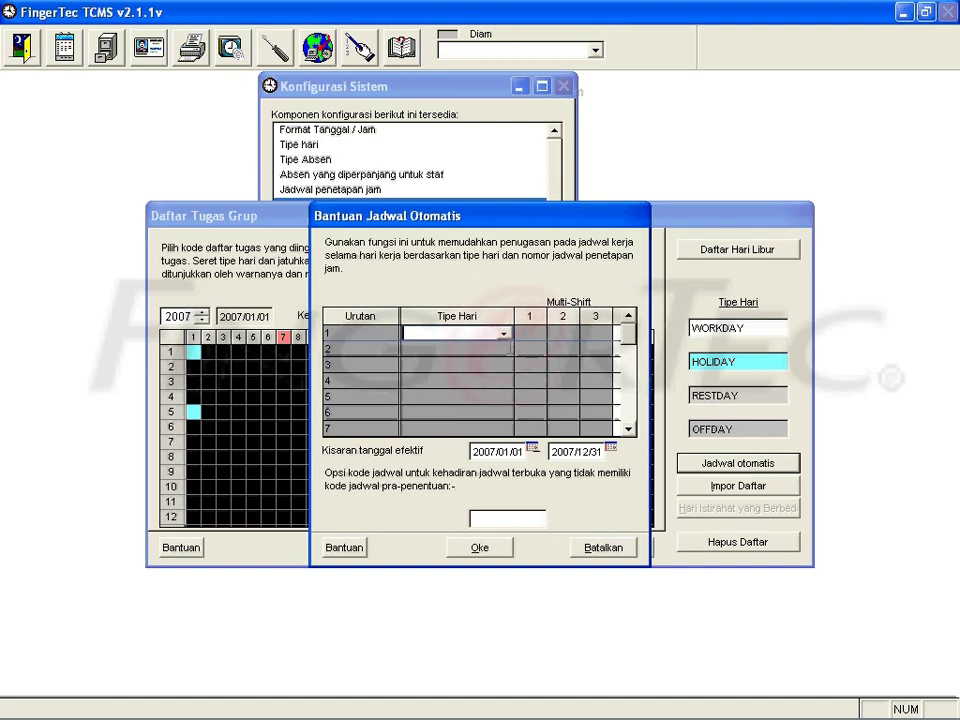
{"action": "left_click", "coordinate": [503, 333]}
{"action": "left_click", "coordinate": [472, 362]}
{"action": "left_click", "coordinate": [503, 349]}
{"action": "left_click", "coordinate": [498, 364]}
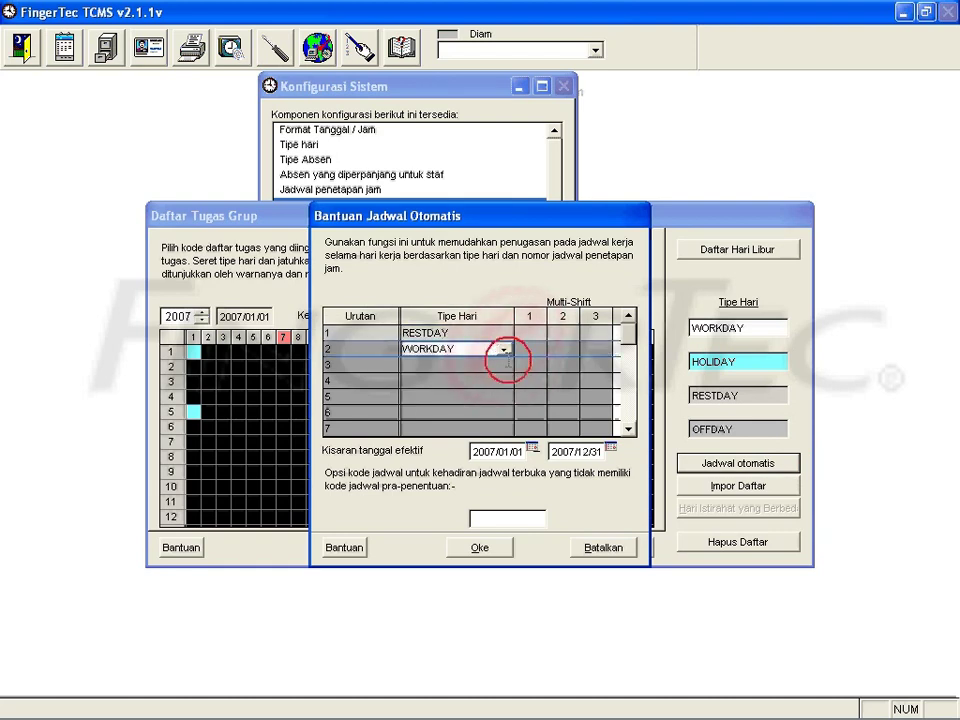
{"action": "left_click", "coordinate": [505, 365]}
{"action": "left_click", "coordinate": [486, 380]}
{"action": "left_click", "coordinate": [488, 381]}
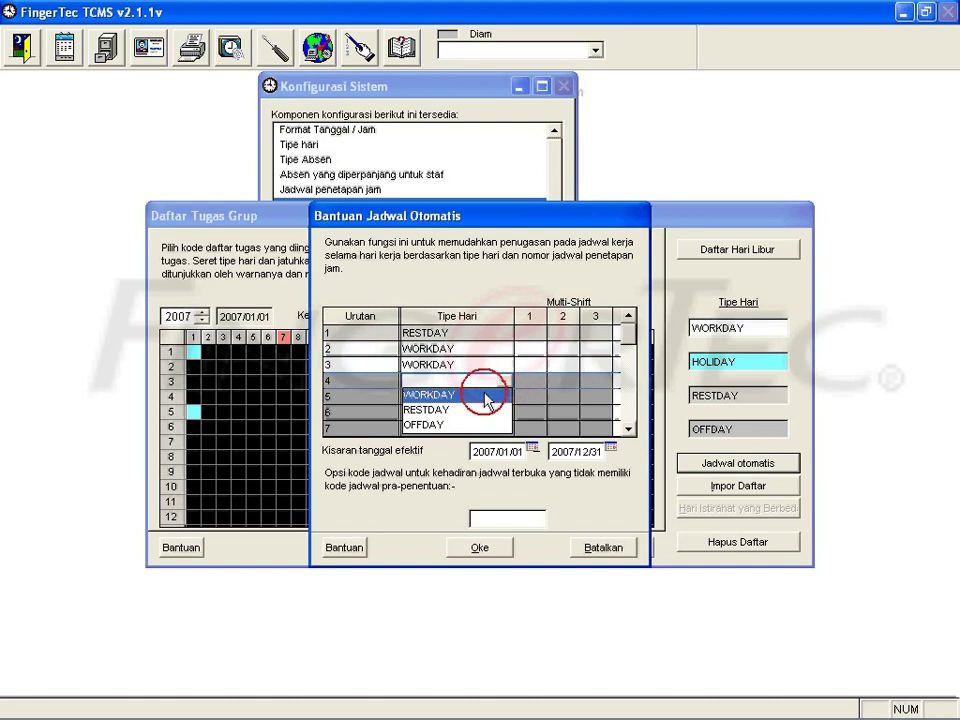
{"action": "left_click", "coordinate": [487, 396]}
{"action": "left_click", "coordinate": [505, 397]}
{"action": "left_click", "coordinate": [504, 398]}
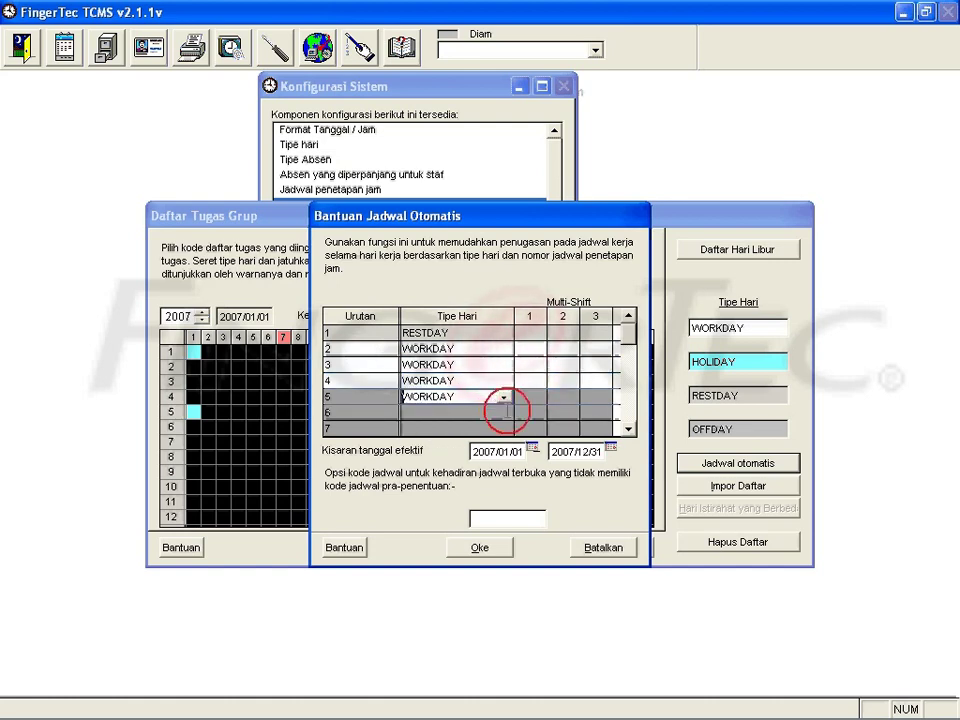
{"action": "left_click", "coordinate": [505, 413]}
{"action": "left_click", "coordinate": [500, 427]}
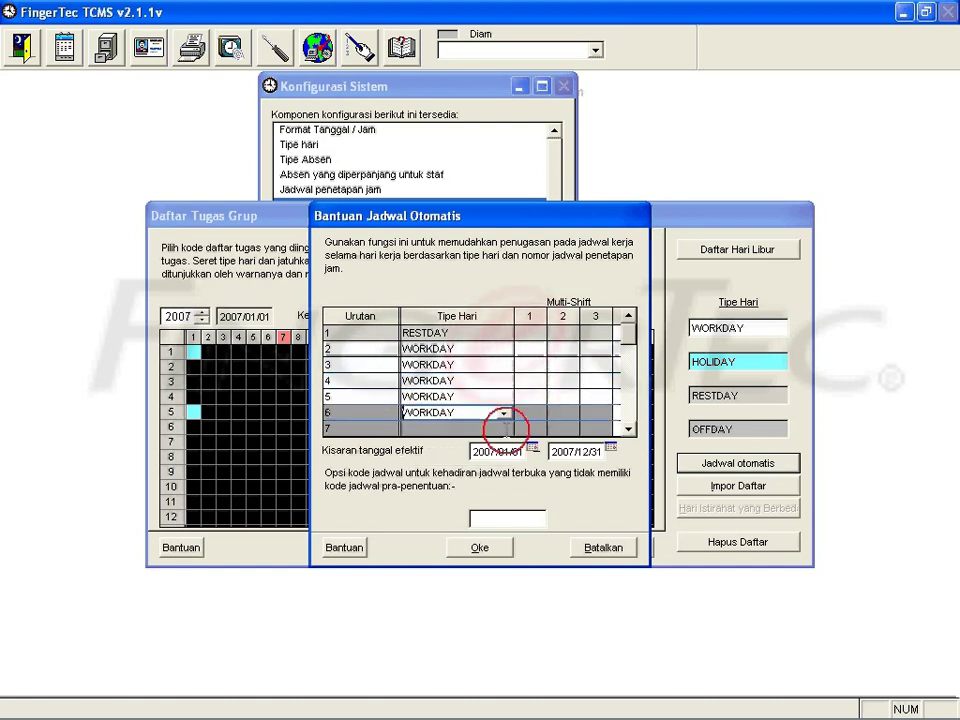
{"action": "left_click", "coordinate": [504, 428]}
{"action": "left_click", "coordinate": [463, 457]}
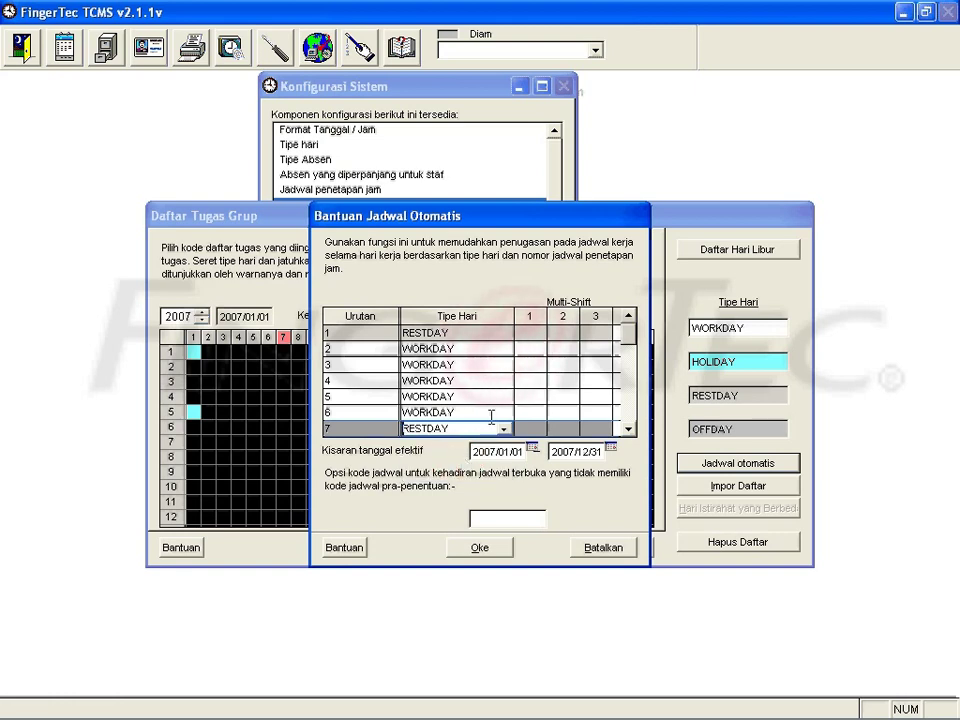
Assign clocking schedule b to the first shift of sequence rows 1 to 7
{"action": "left_click", "coordinate": [535, 334]}
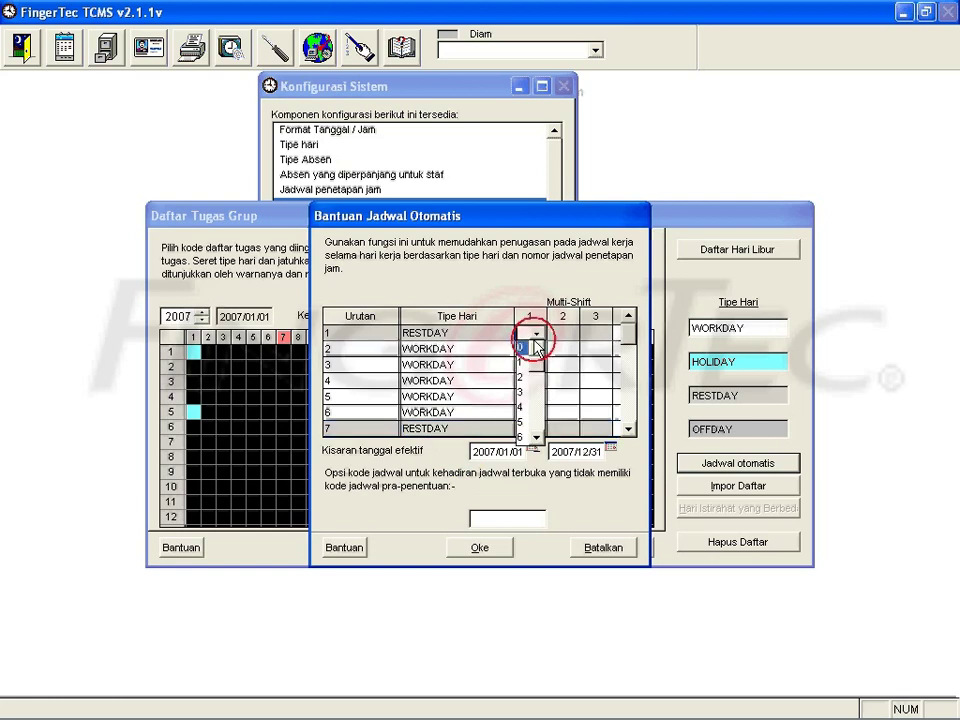
{"action": "left_click_drag", "start_coordinate": [537, 368], "coordinate": [540, 383]}
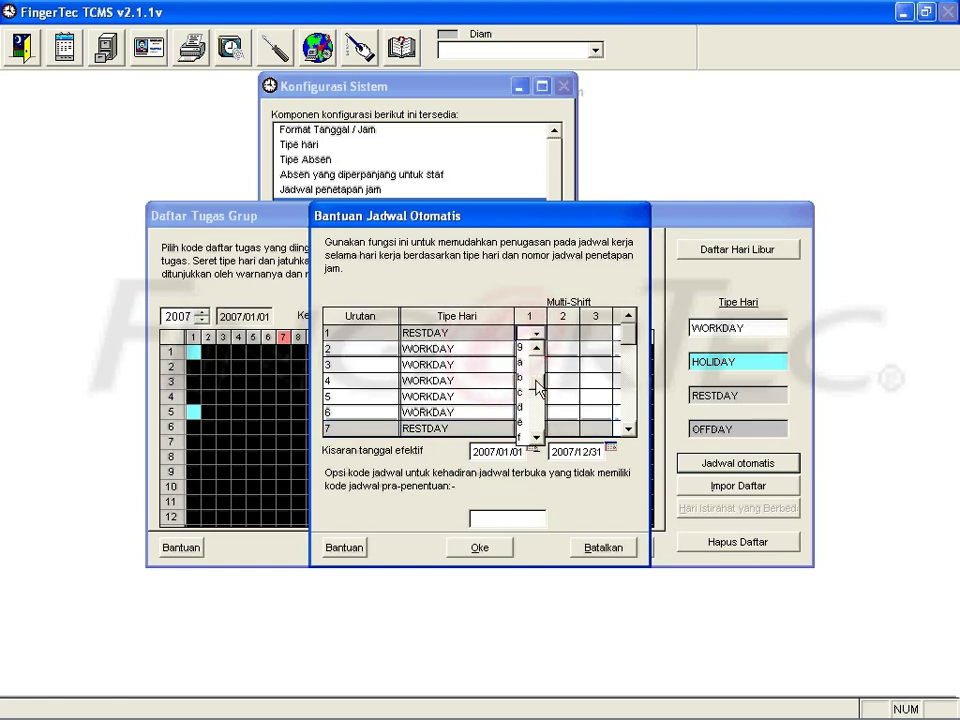
{"action": "left_click", "coordinate": [522, 378]}
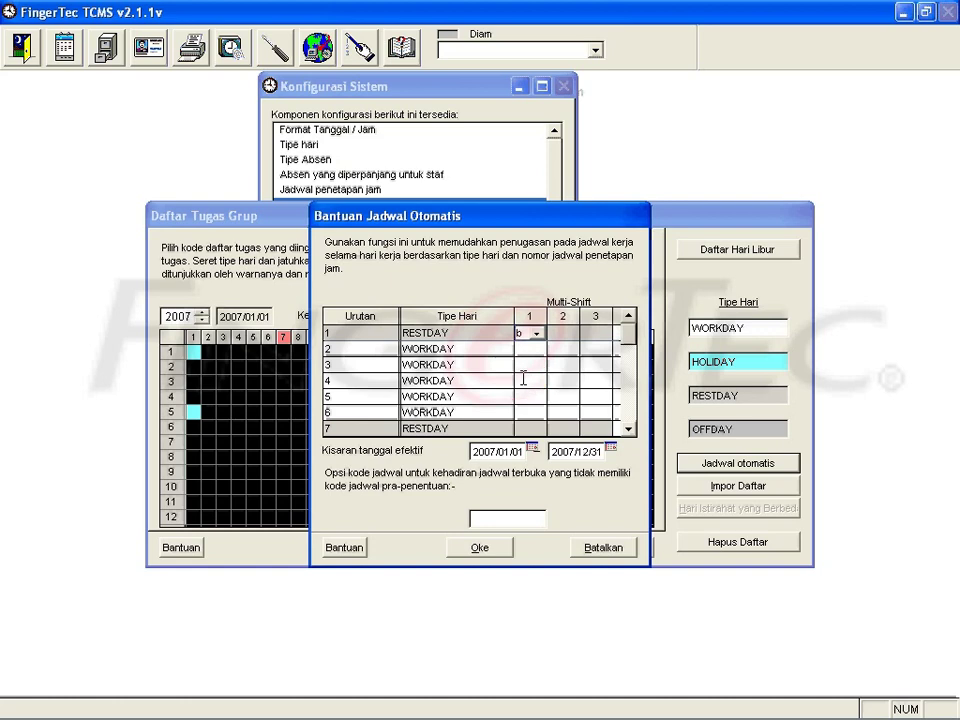
{"action": "key", "text": "Down"}
{"action": "key", "text": "Down"}
{"action": "key", "text": "Down"}
{"action": "key", "text": "Down"}
{"action": "key", "text": "Down"}
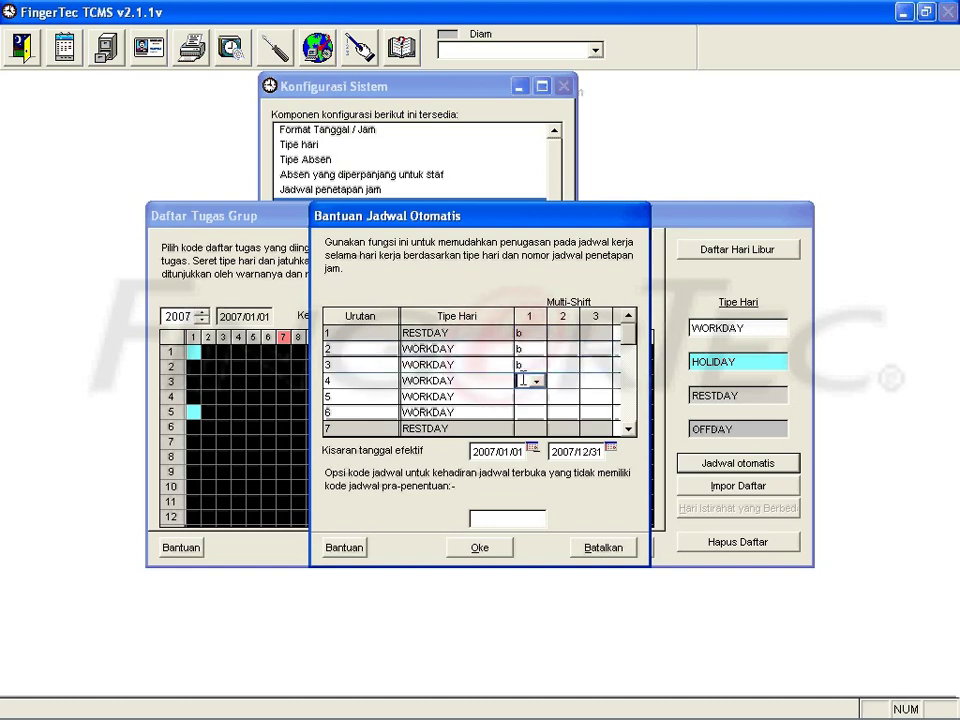
{"action": "key", "text": "Down"}
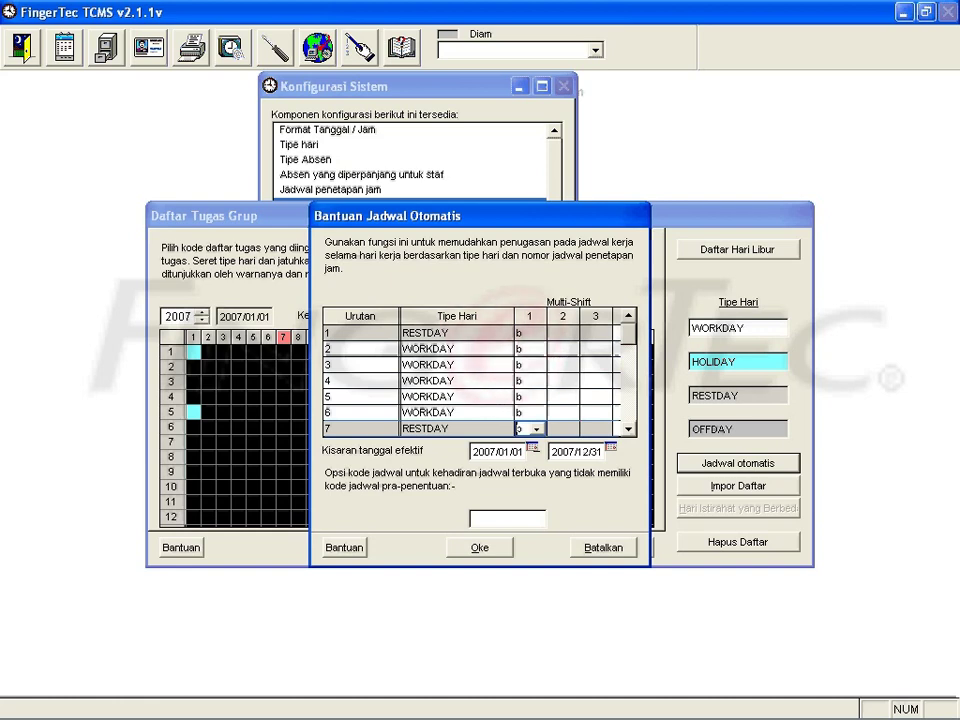
Generate group B's duty roster with 2007/01/01 as the effective start date, and close the roster by applying the system configuration
{"action": "left_click", "coordinate": [533, 448]}
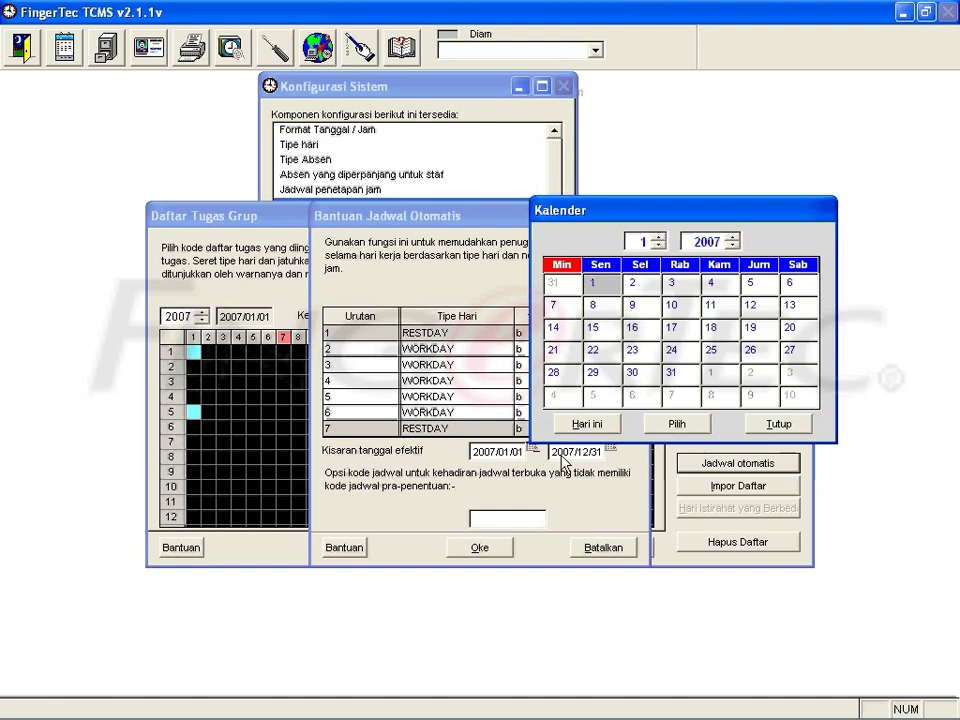
{"action": "left_click", "coordinate": [695, 424]}
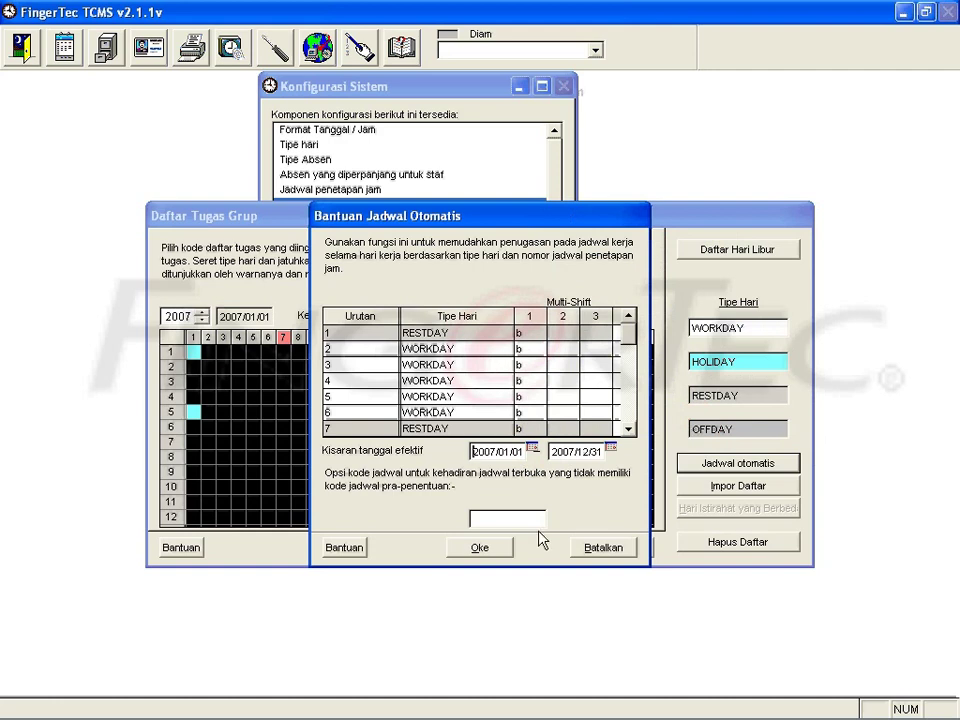
{"action": "left_click", "coordinate": [480, 548]}
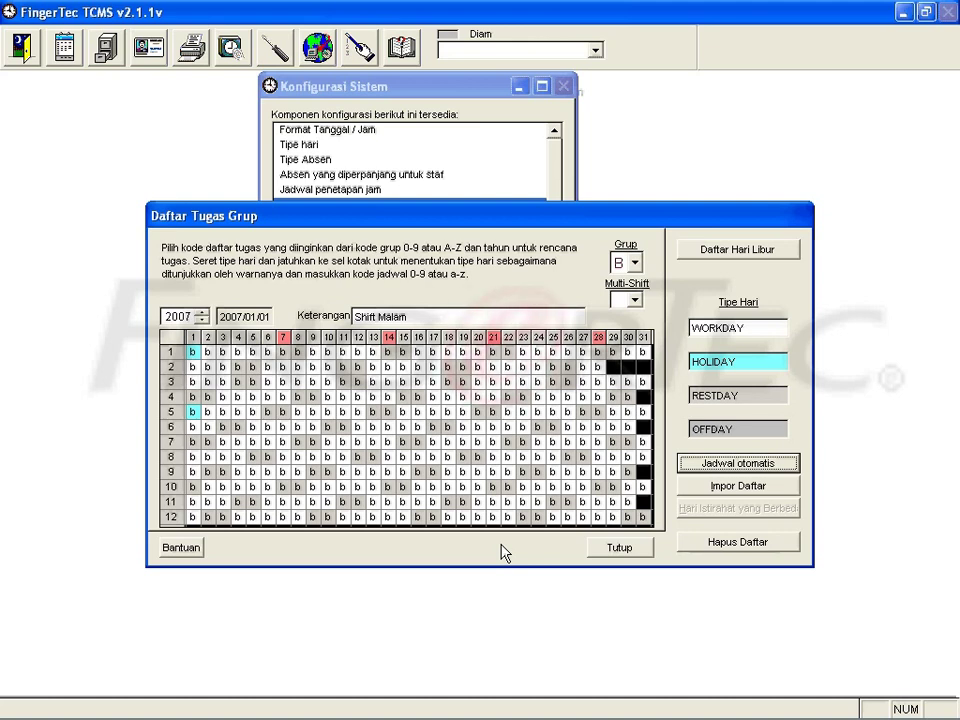
{"action": "left_click", "coordinate": [643, 548]}
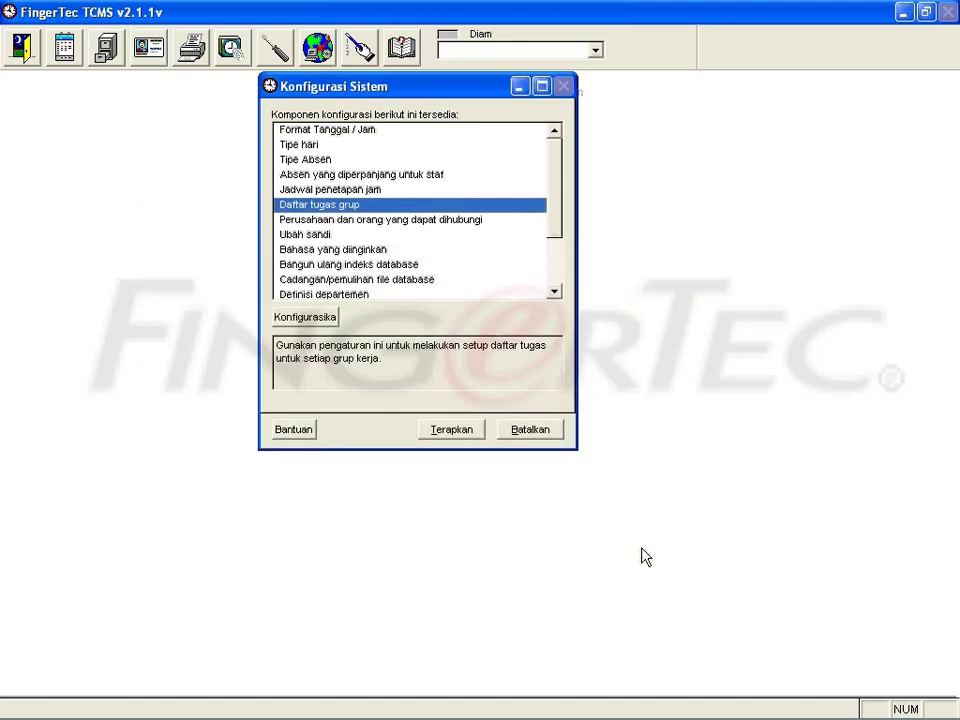
{"action": "left_click", "coordinate": [480, 430]}
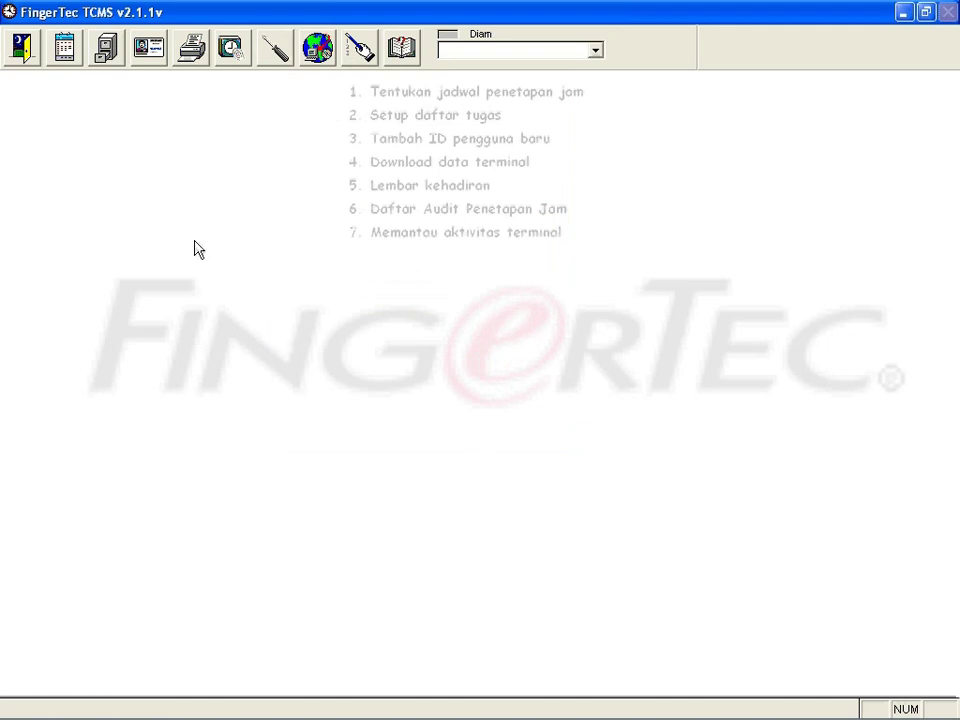
Open the user ID list, assign the first user to group A and apply the change
{"action": "left_click", "coordinate": [145, 66]}
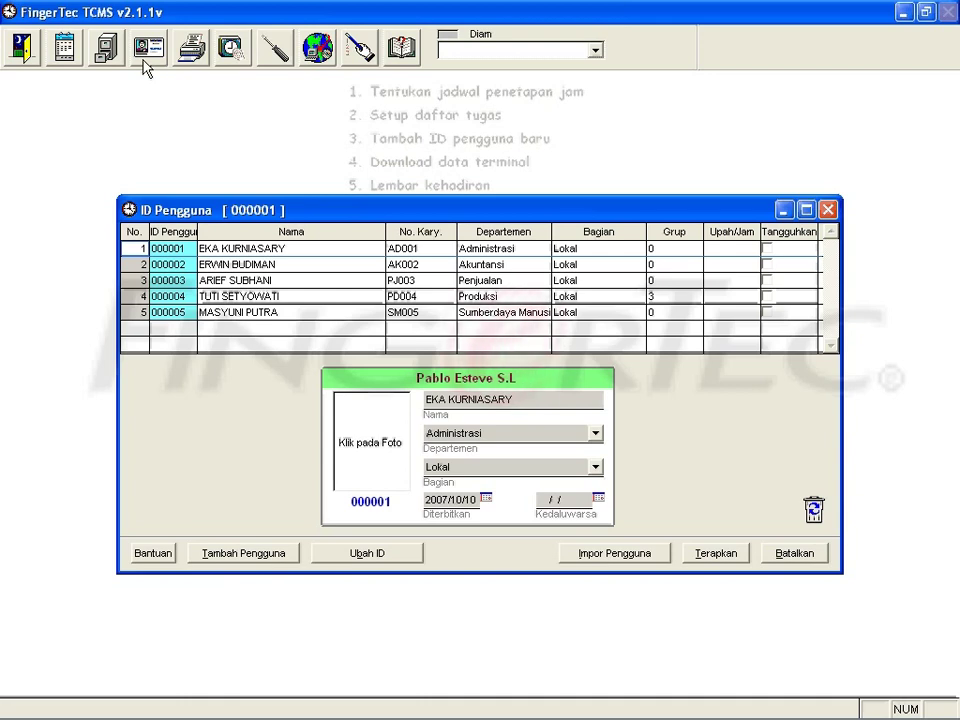
{"action": "left_click", "coordinate": [692, 249]}
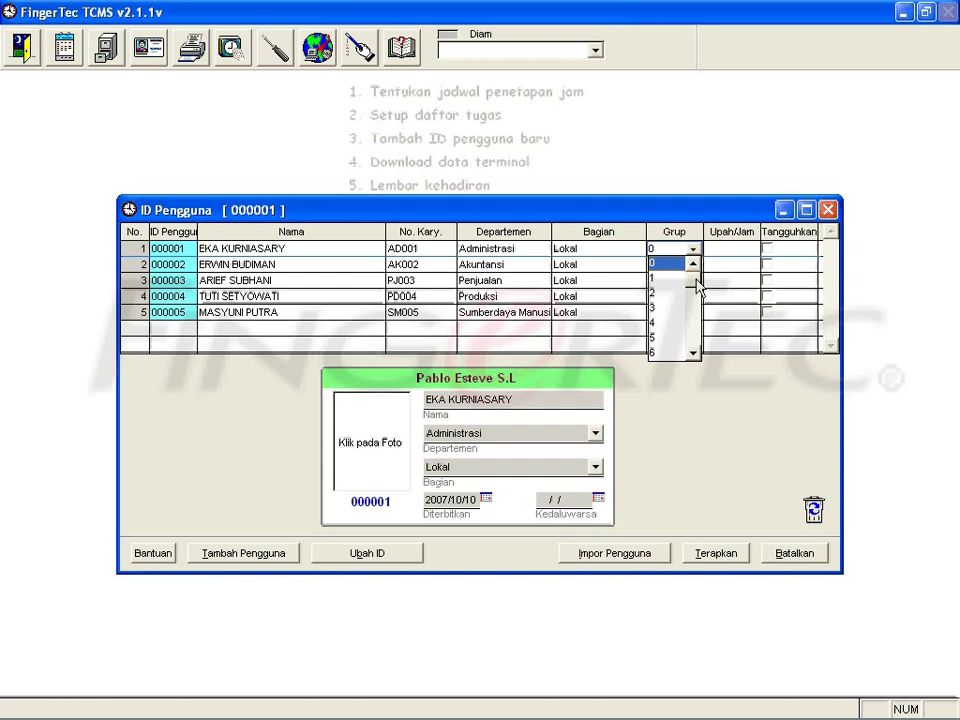
{"action": "left_click", "coordinate": [692, 293]}
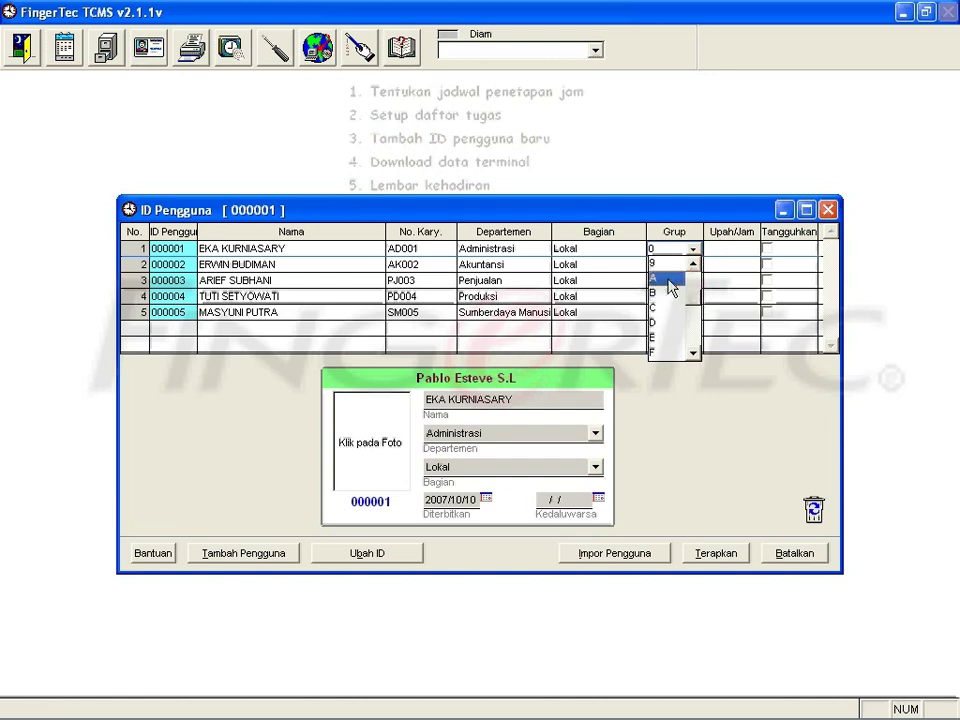
{"action": "left_click", "coordinate": [669, 280]}
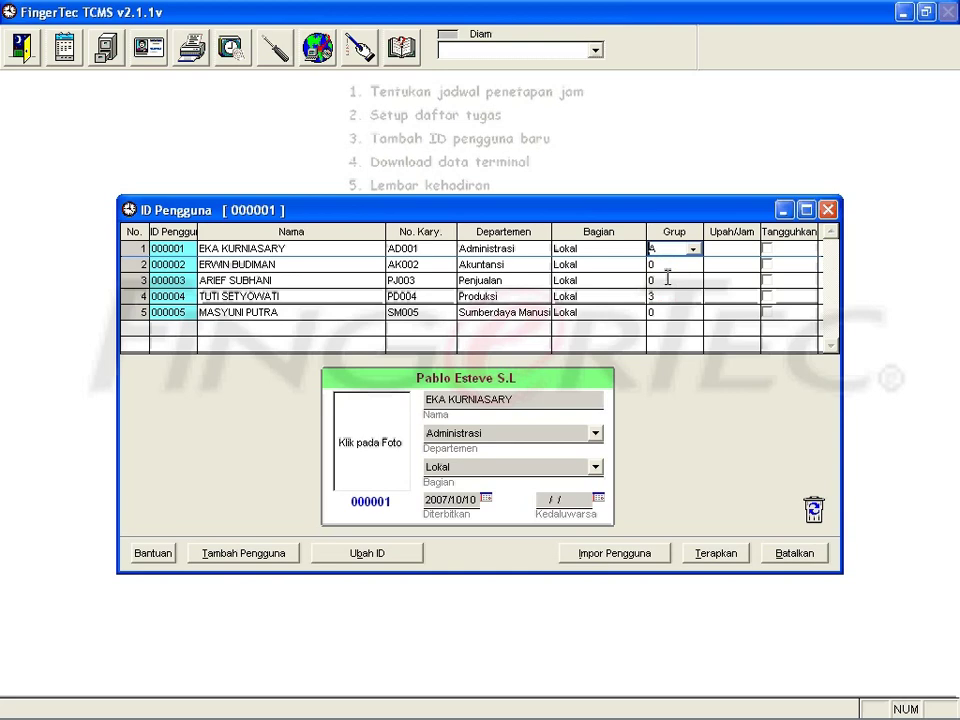
{"action": "left_click", "coordinate": [739, 560]}
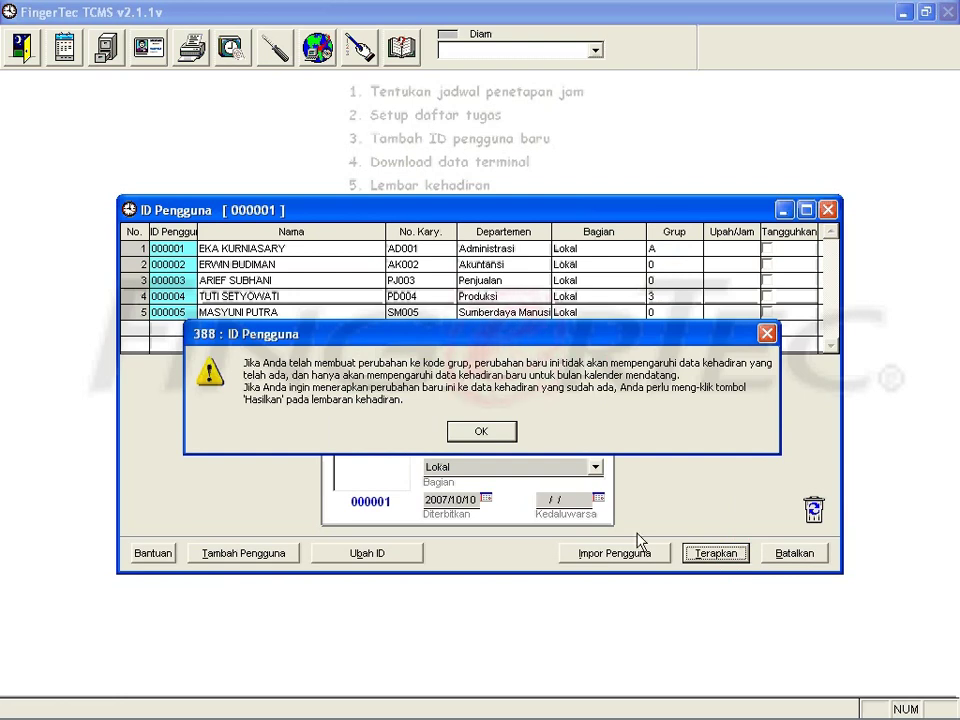
{"action": "left_click", "coordinate": [507, 437]}
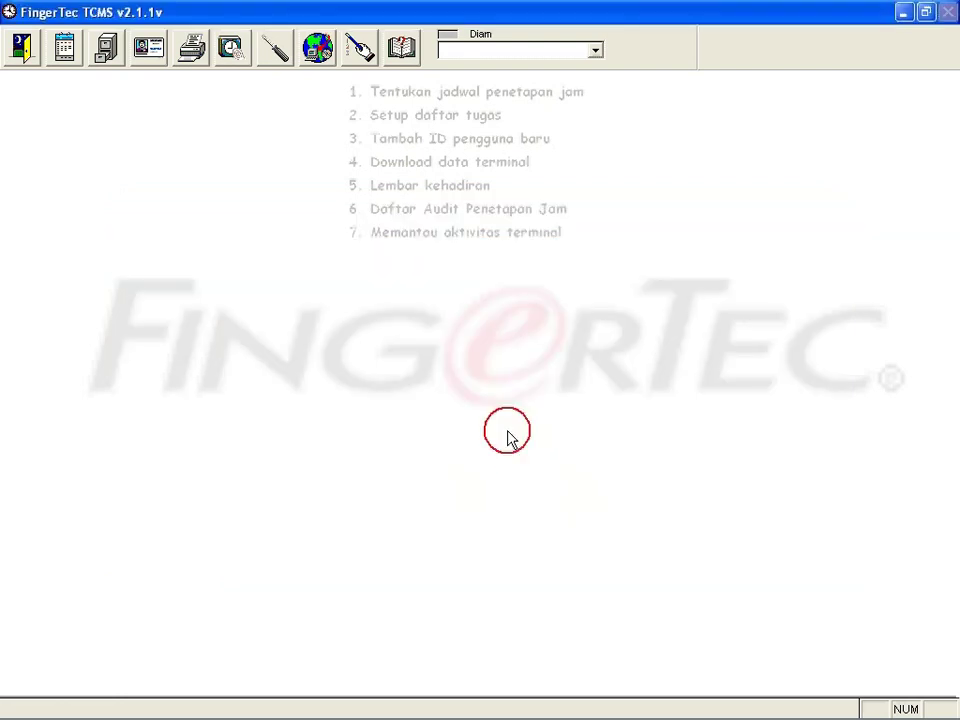